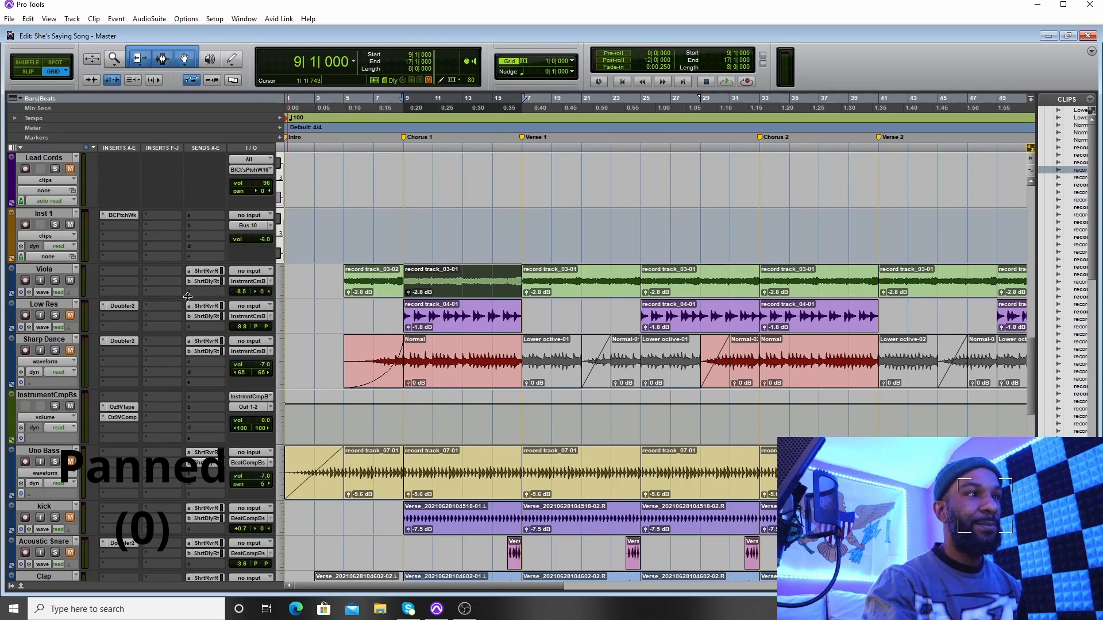
Step: Play Chorus 1 and enlarge the Viola and Low Res track heights so their pan settings can be read
left_click_drag(188, 299, 188, 310)
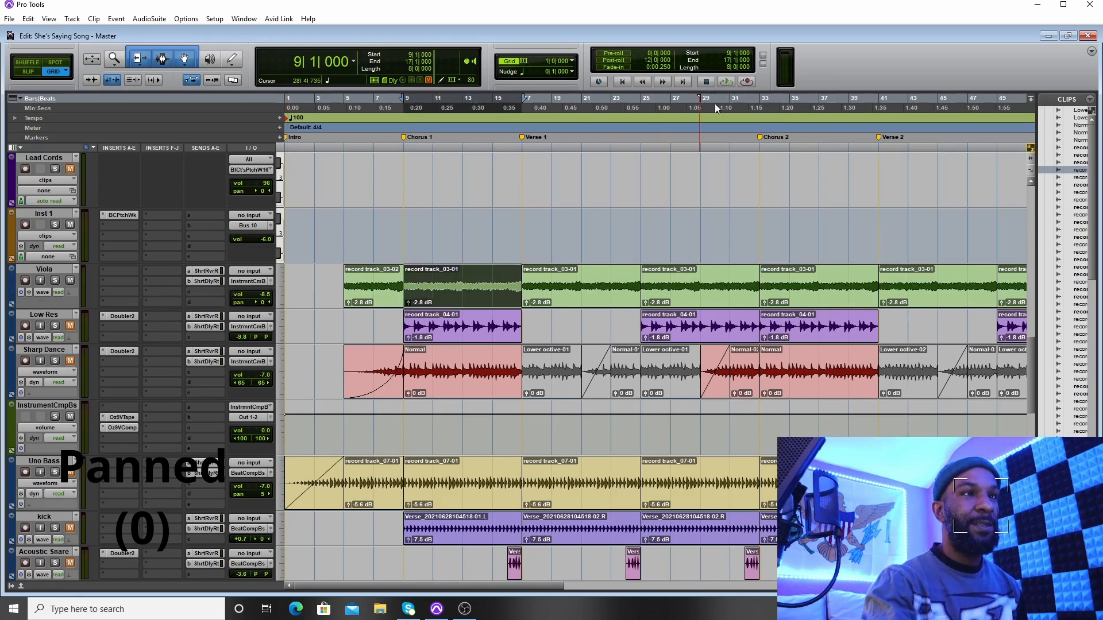
key("space")
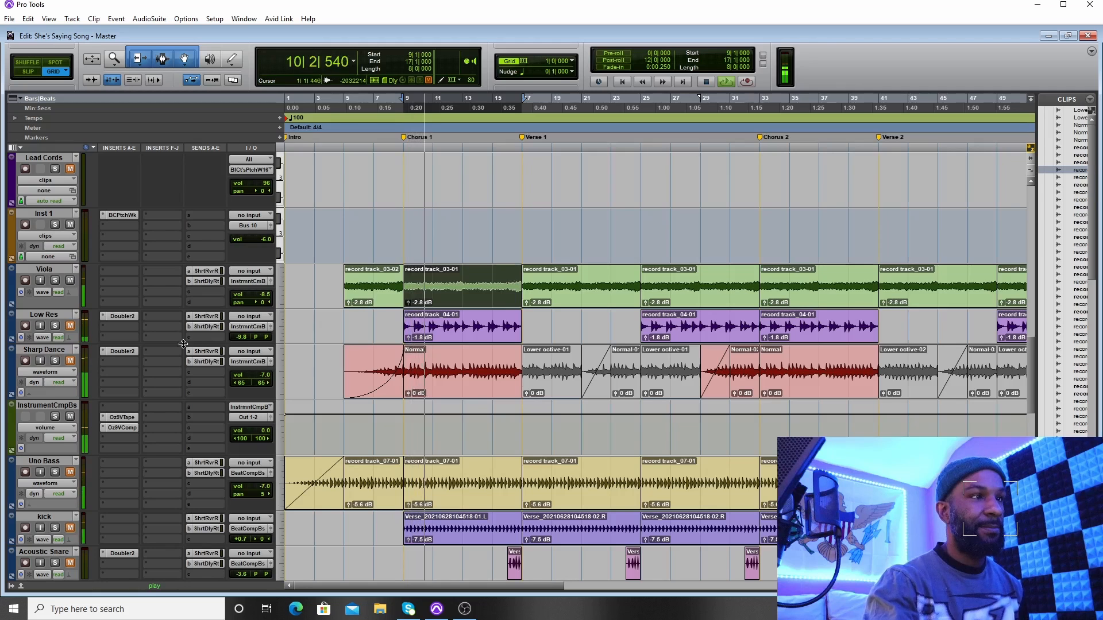
left_click_drag(183, 344, 180, 354)
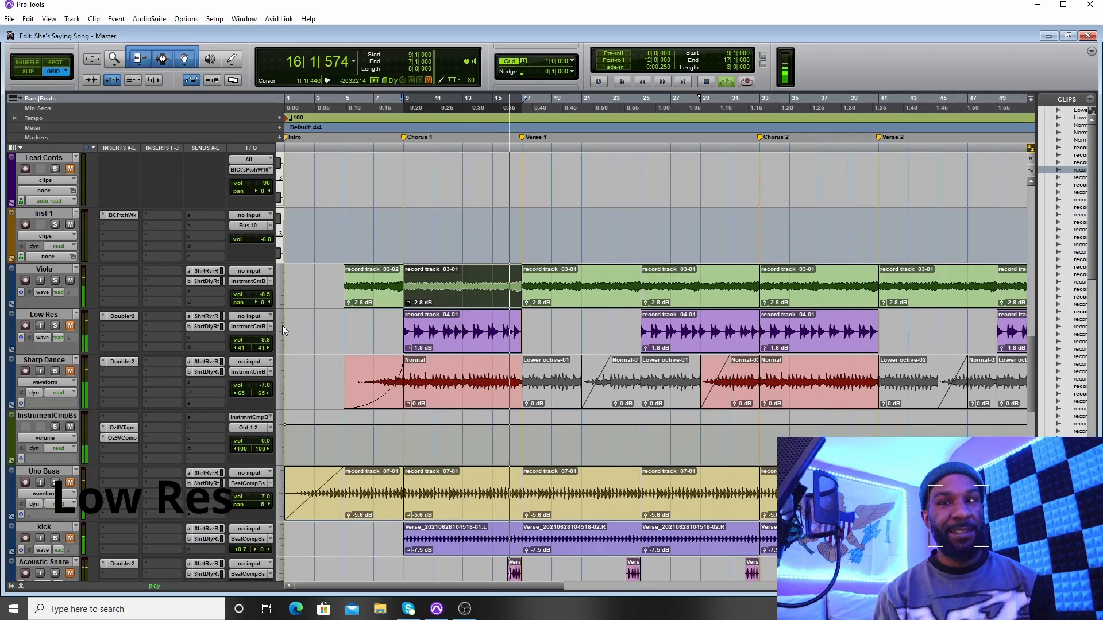
Step: Start and stop playback of Chorus 1 to listen to the Viola and Low Res tracks in the mix
key("space")
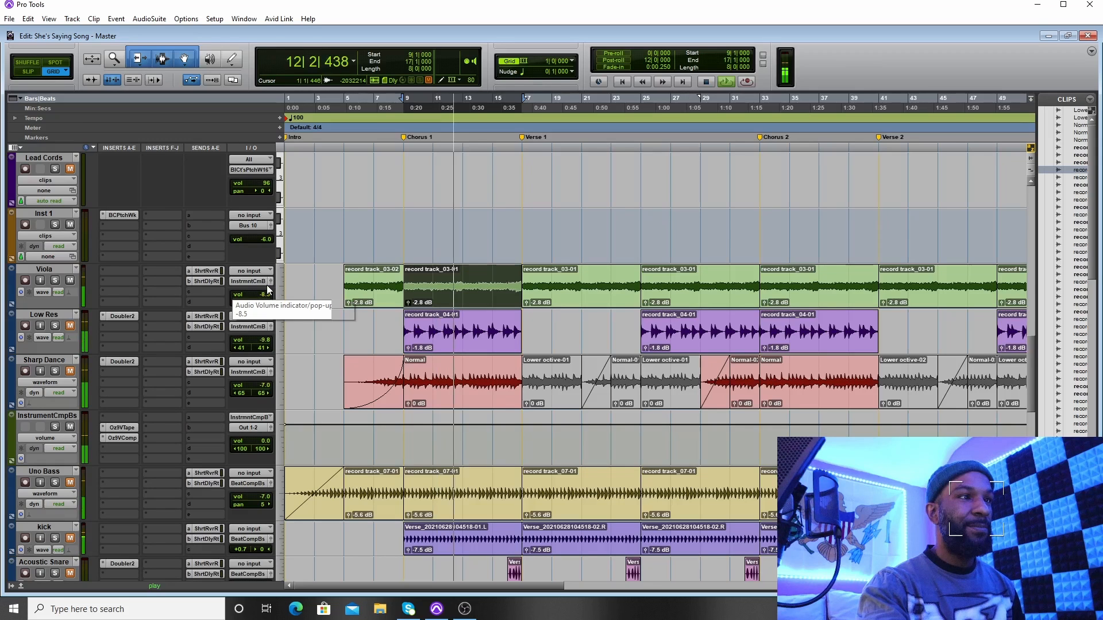
key("space")
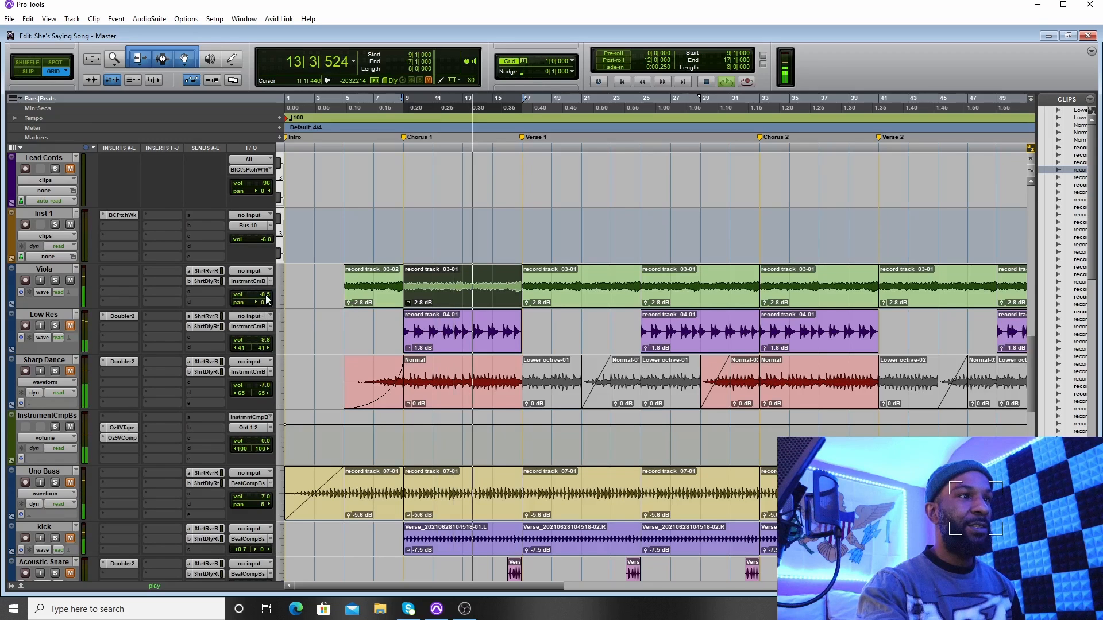
key("space")
key("space")
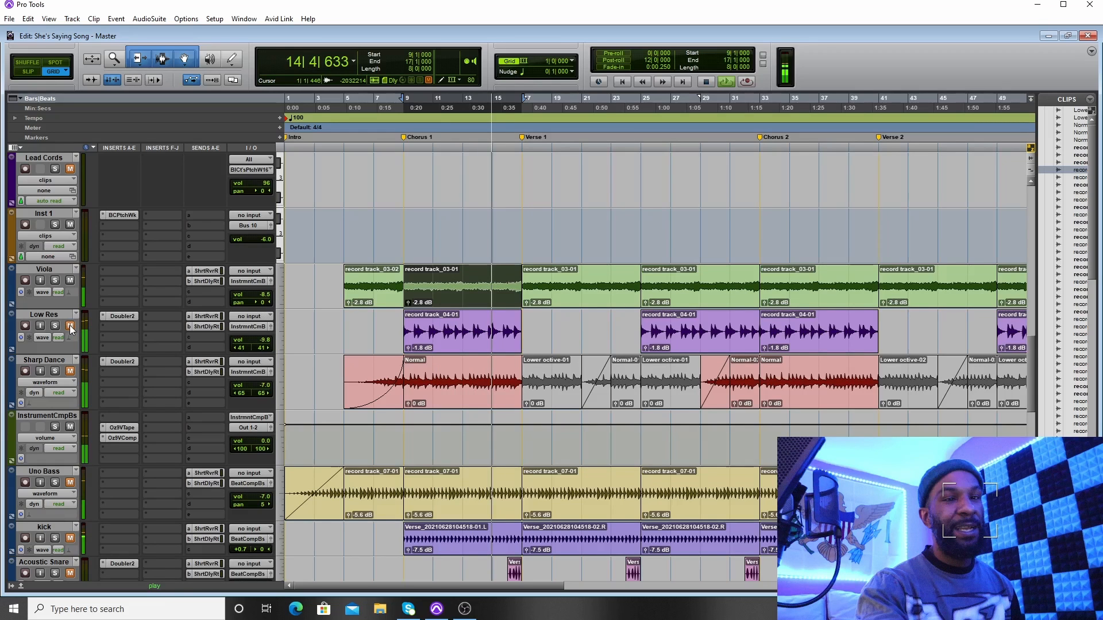
key("space")
key("space")
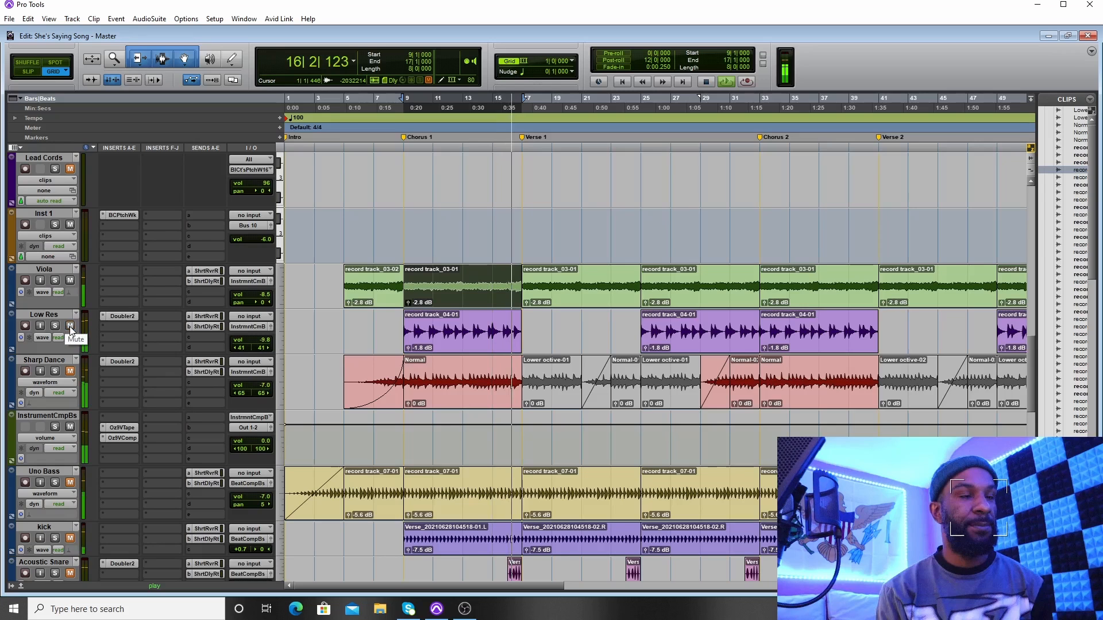
key("space")
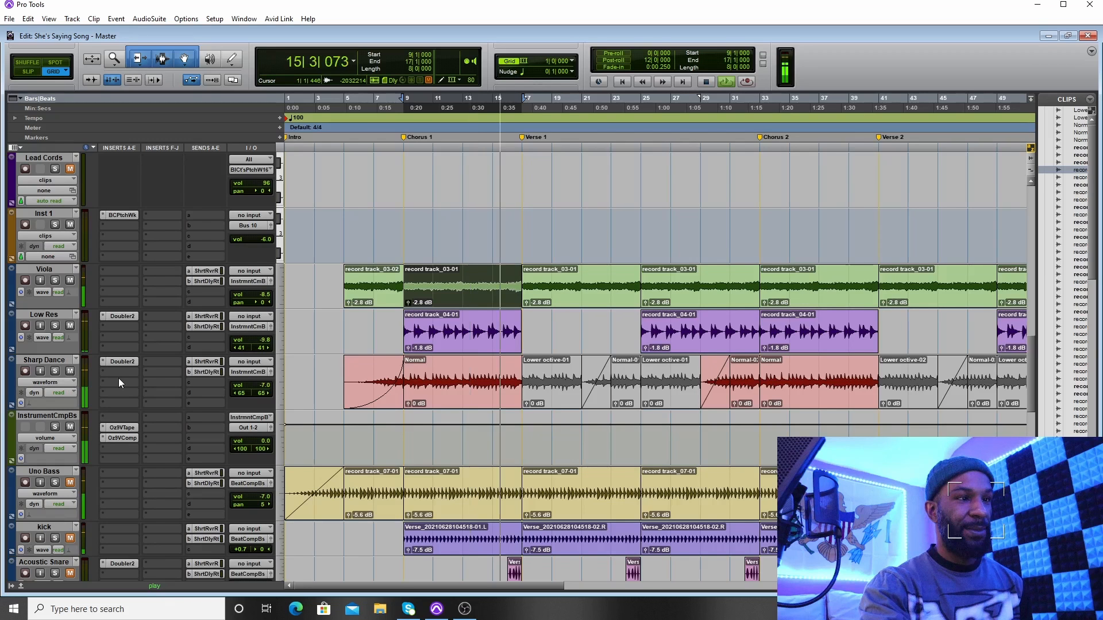
Step: Listen to Chorus 1 while examining the pan settings of the drum and percussion tracks from kick to Claves, and stop playback
scroll(118, 378, "down", 1)
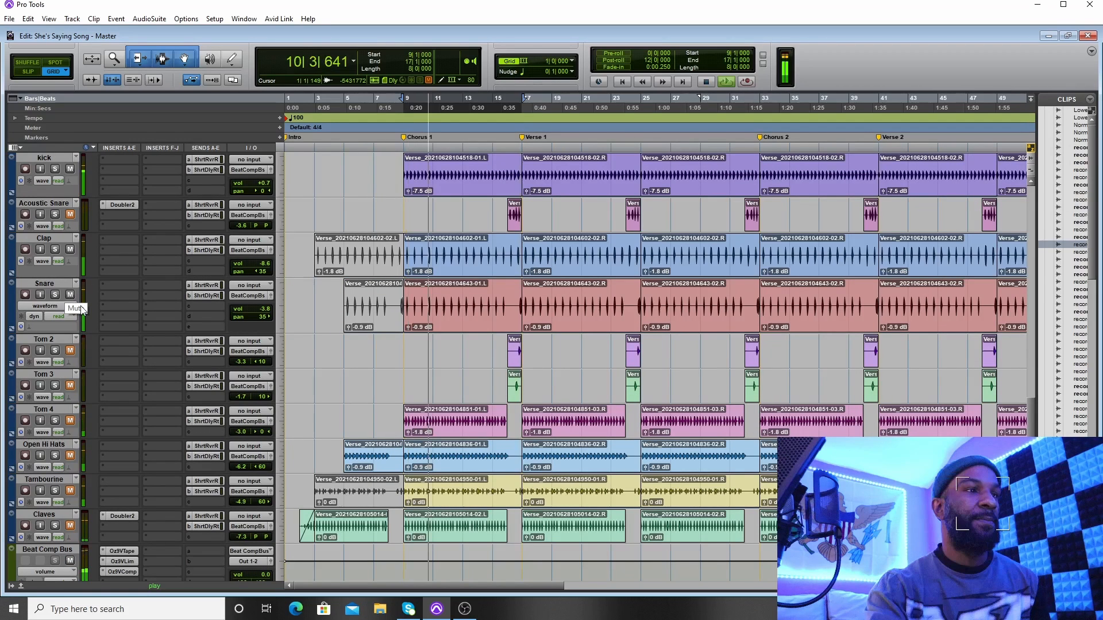
scroll(163, 374, "down", 2)
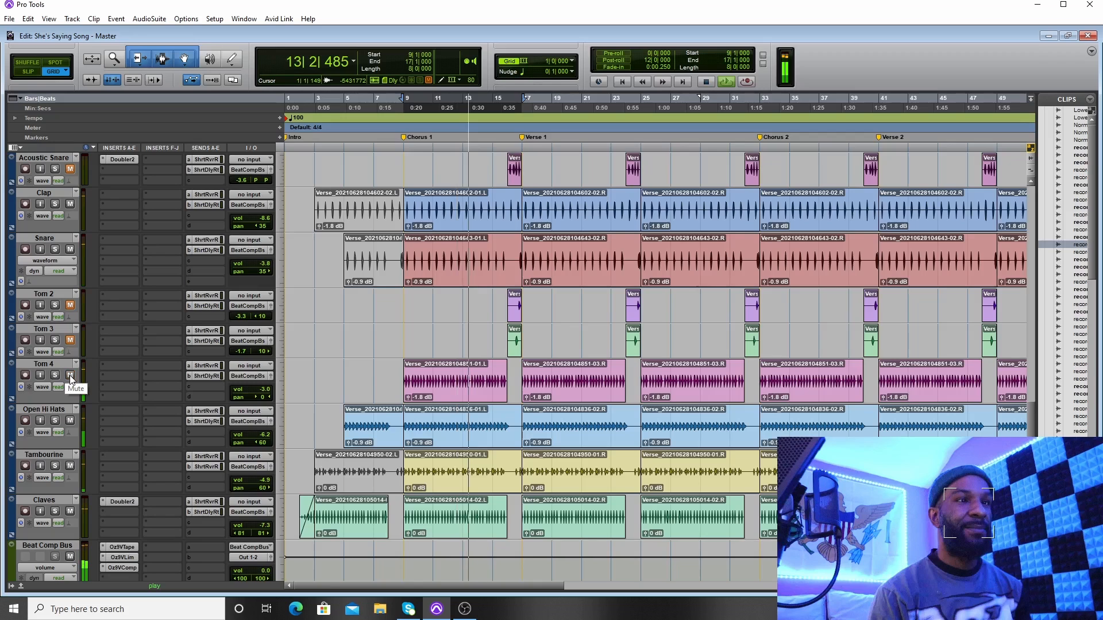
left_click_drag(262, 398, 262, 402)
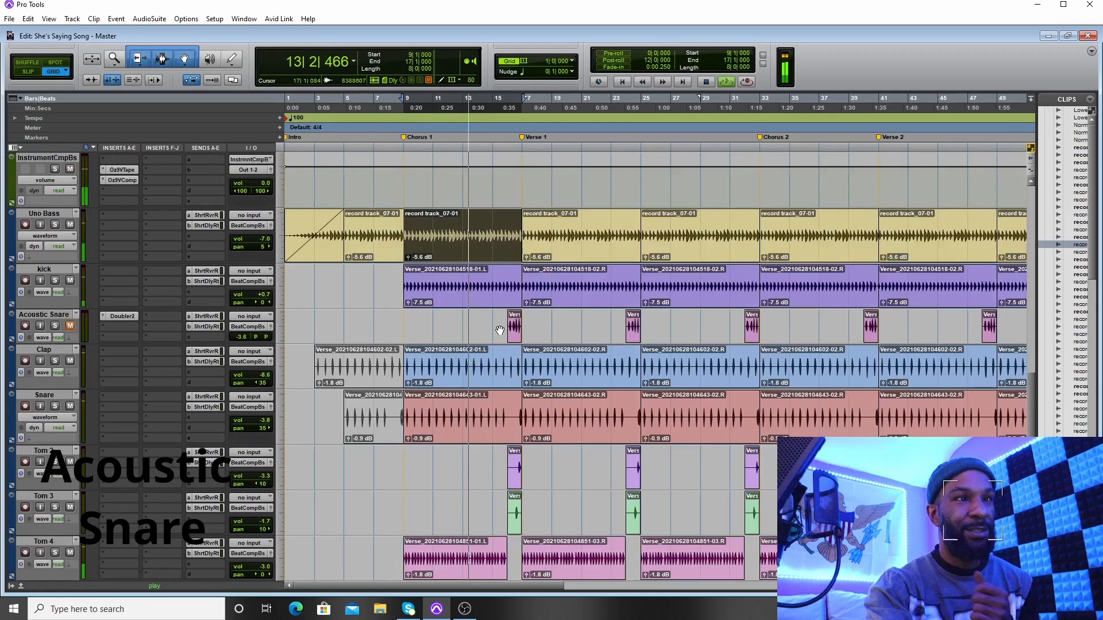
scroll(499, 330, "down", 3)
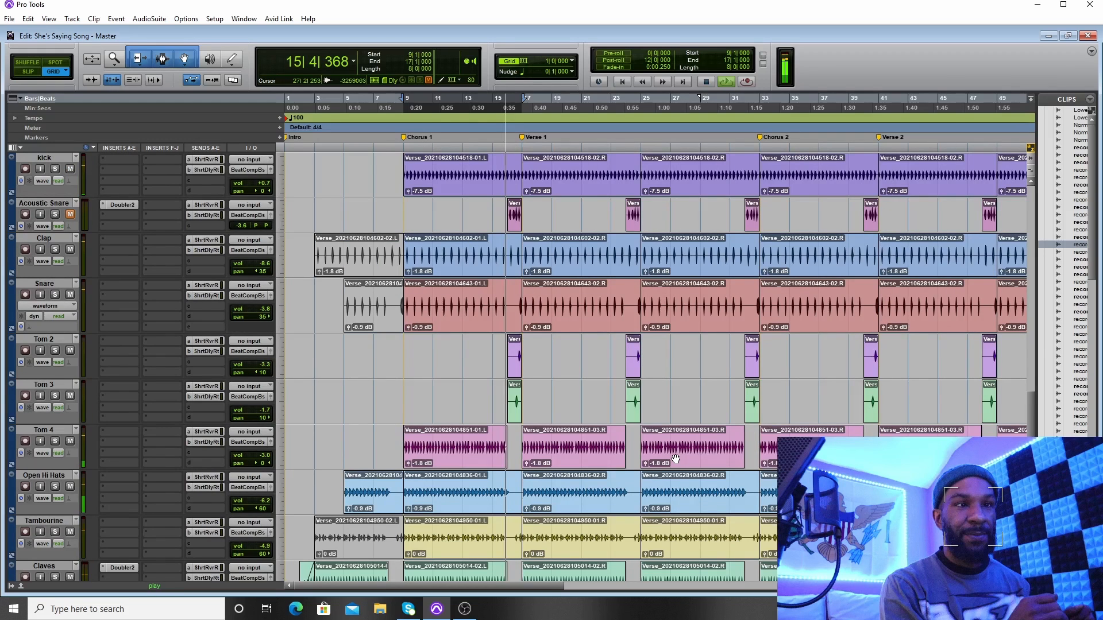
key("space")
key("space")
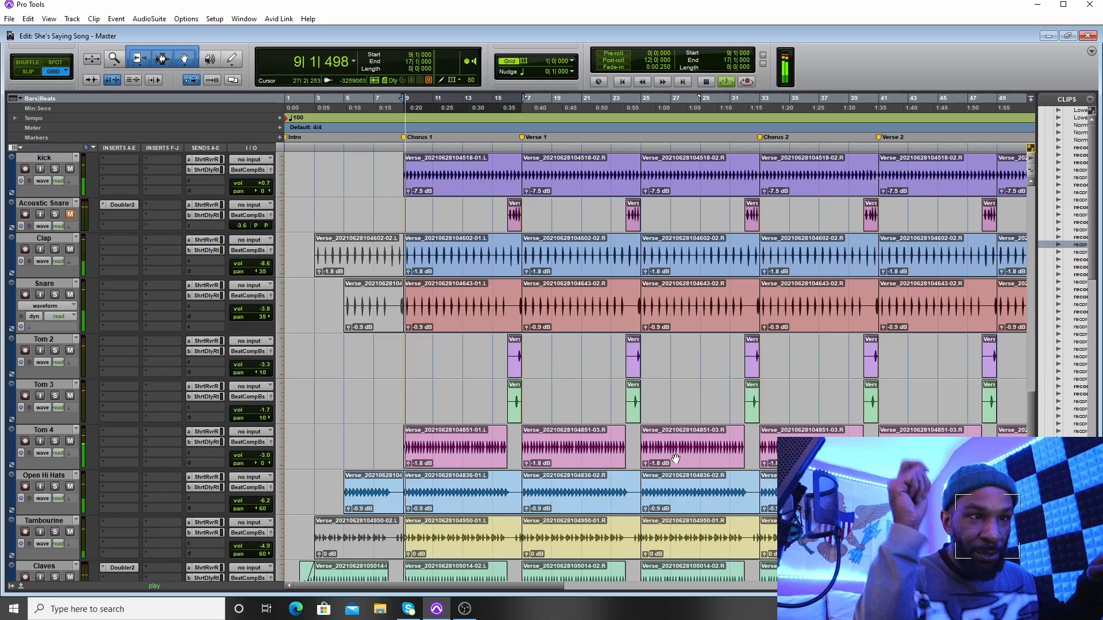
scroll(675, 458, "down", 4)
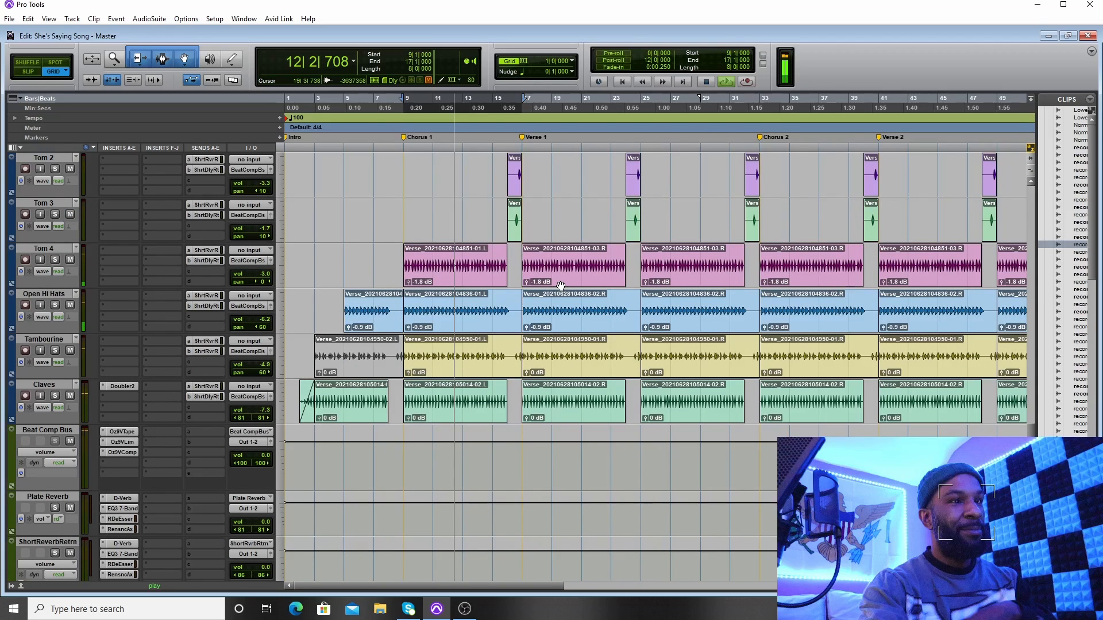
scroll(560, 285, "up", 4)
left_click(706, 82)
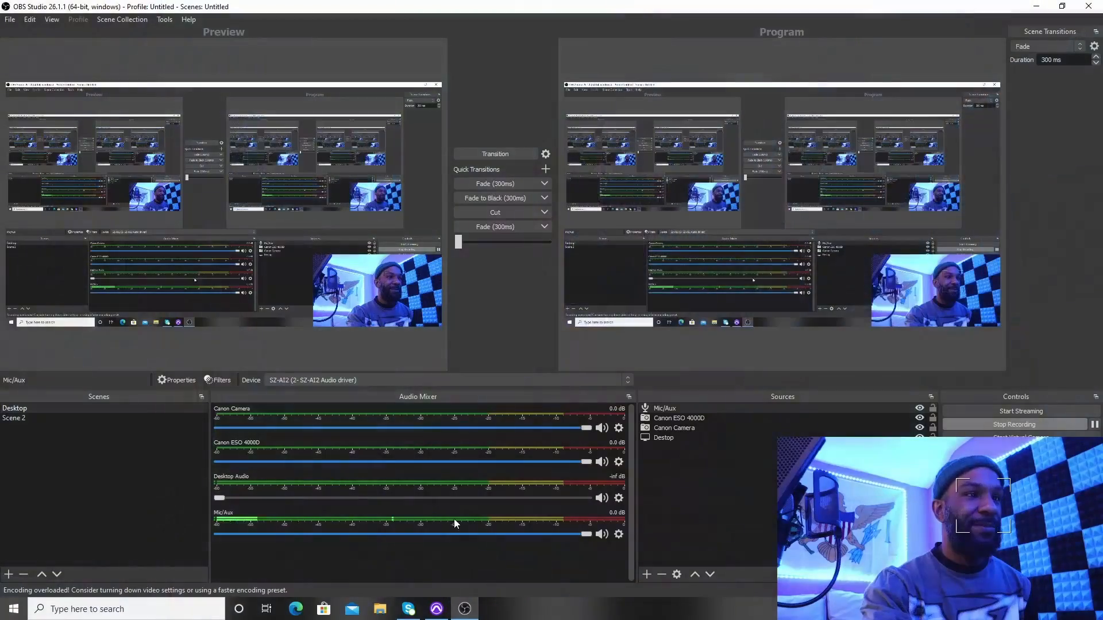
Step: Switch to Pro Tools, select the Intro from bar 1 to bar 9 on the timeline, and start playback
left_click(438, 610)
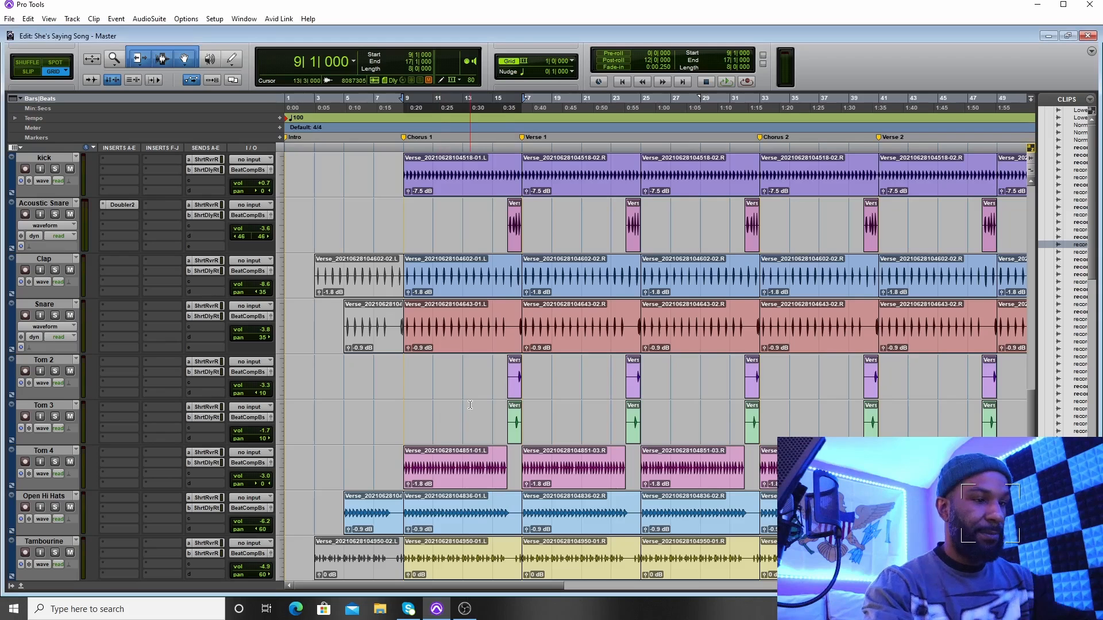
key("t")
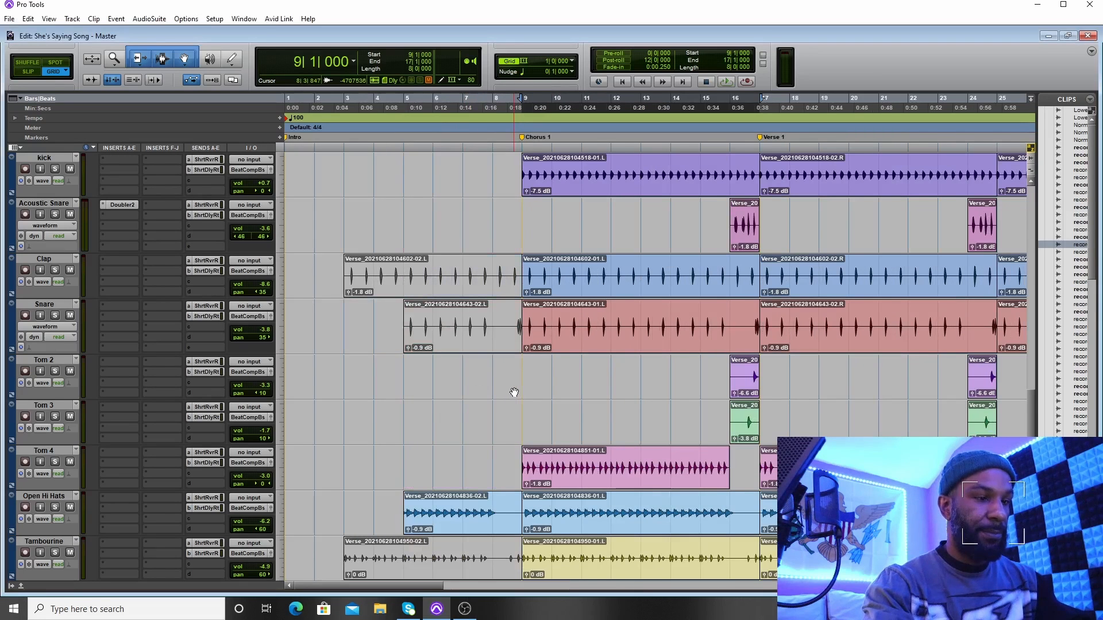
key("r")
key("r")
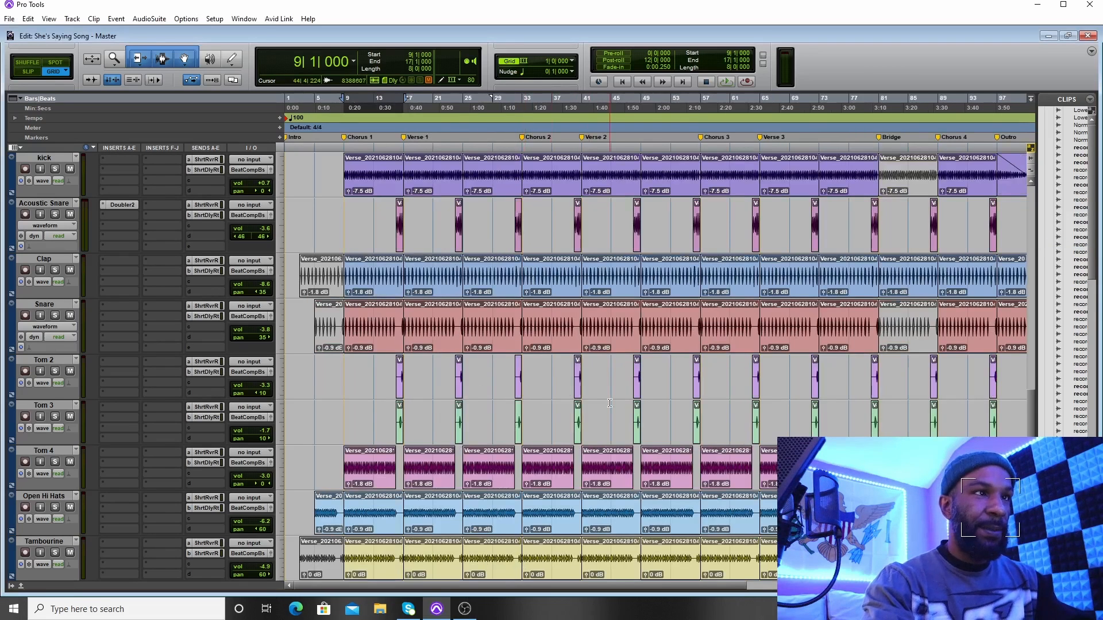
scroll(610, 404, "up", 2)
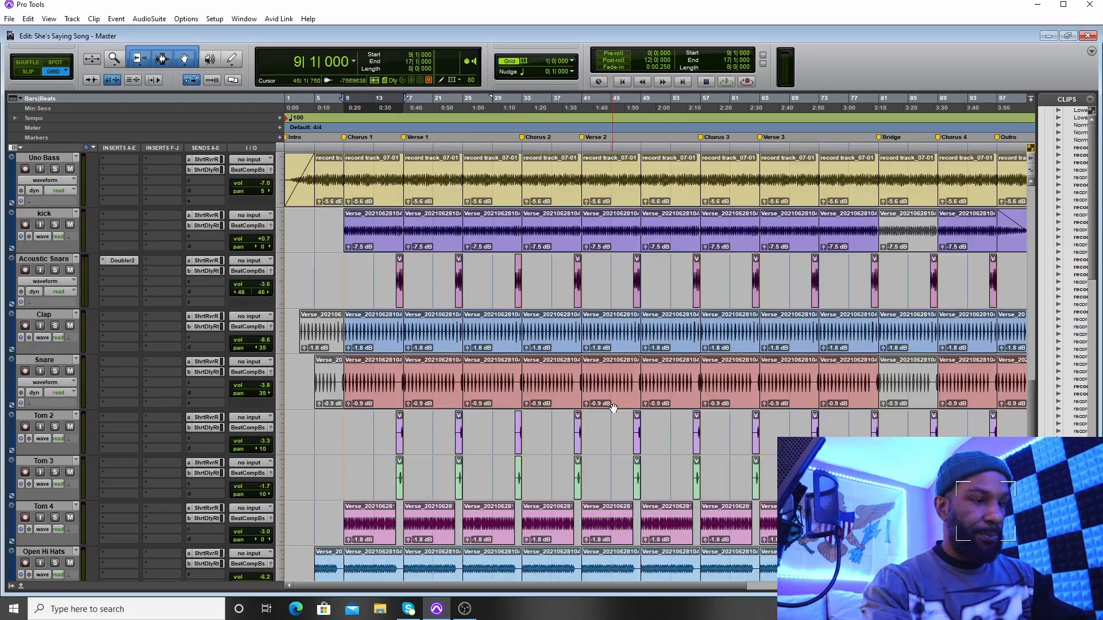
key("r")
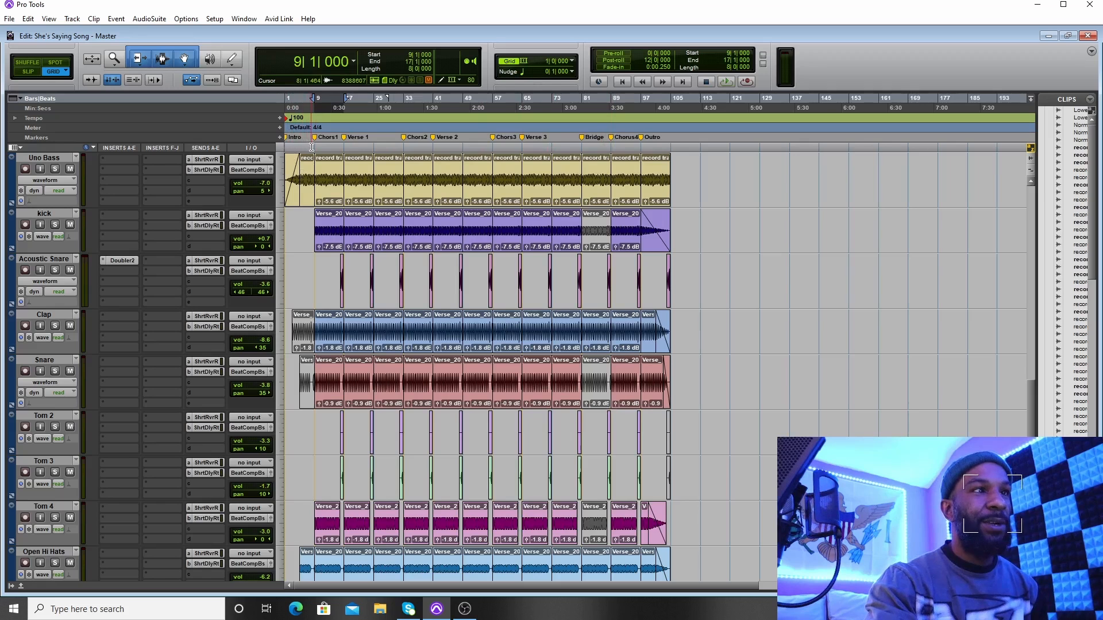
left_click_drag(312, 147, 286, 147)
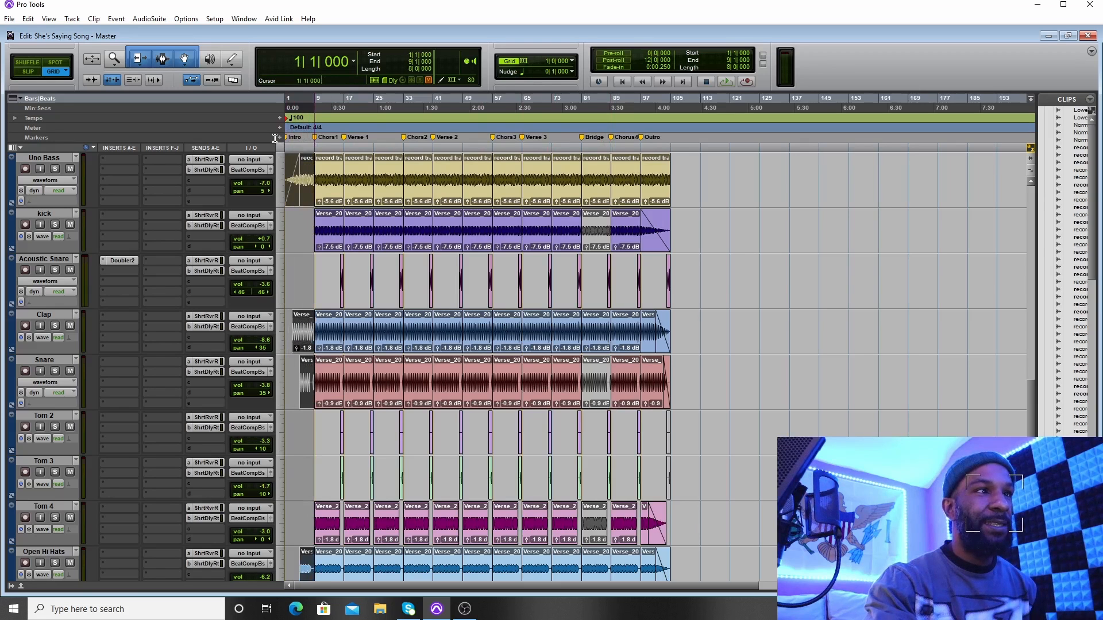
left_click(727, 83)
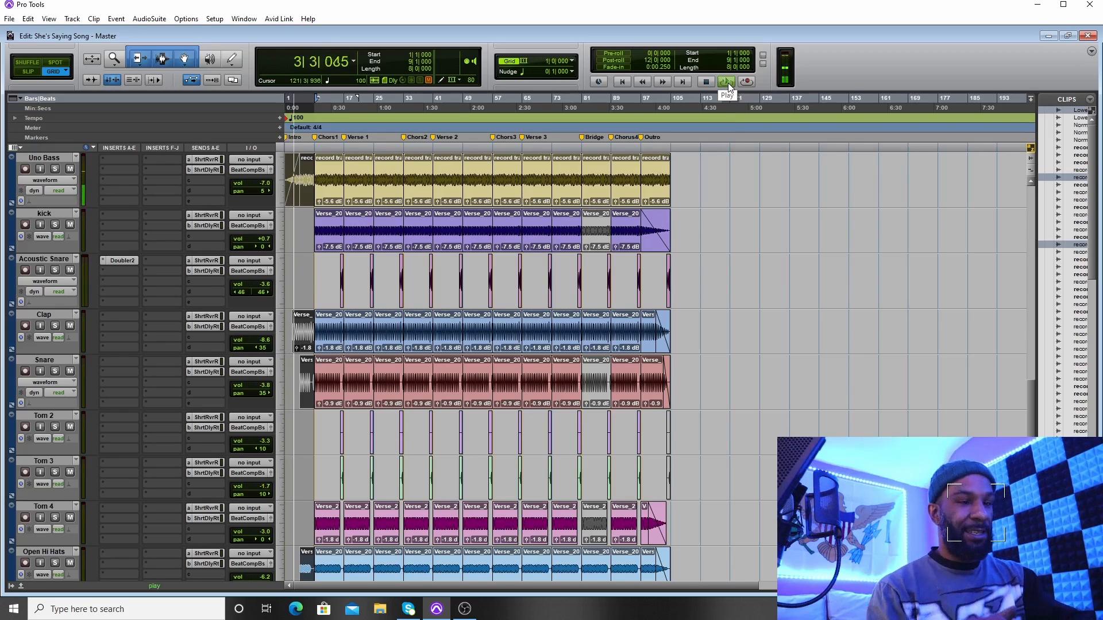
Step: Examine the arrangement and pan settings of the instrument and drum tracks while the Intro plays
key("t")
key("t")
scroll(476, 339, "up", 5)
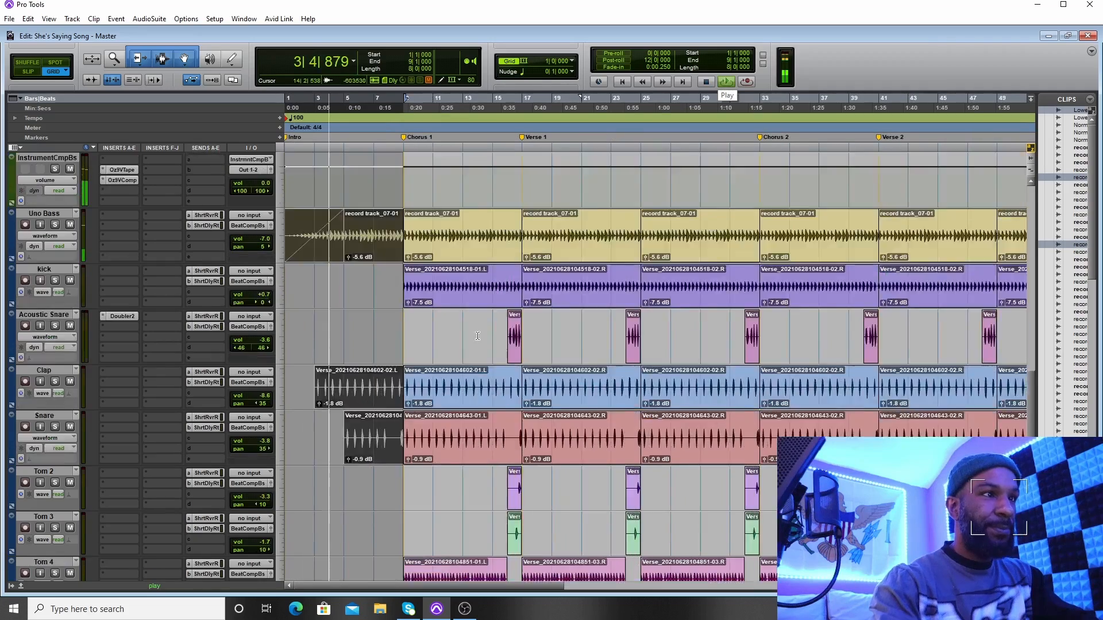
scroll(476, 339, "up", 2)
scroll(468, 310, "down", 10)
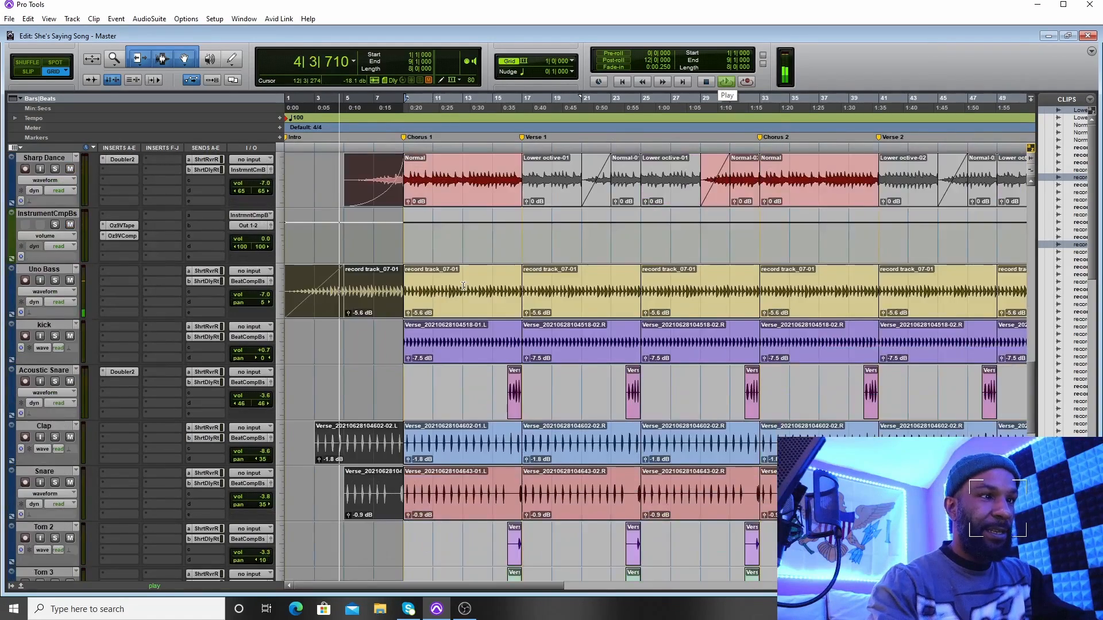
scroll(463, 283, "down", 3)
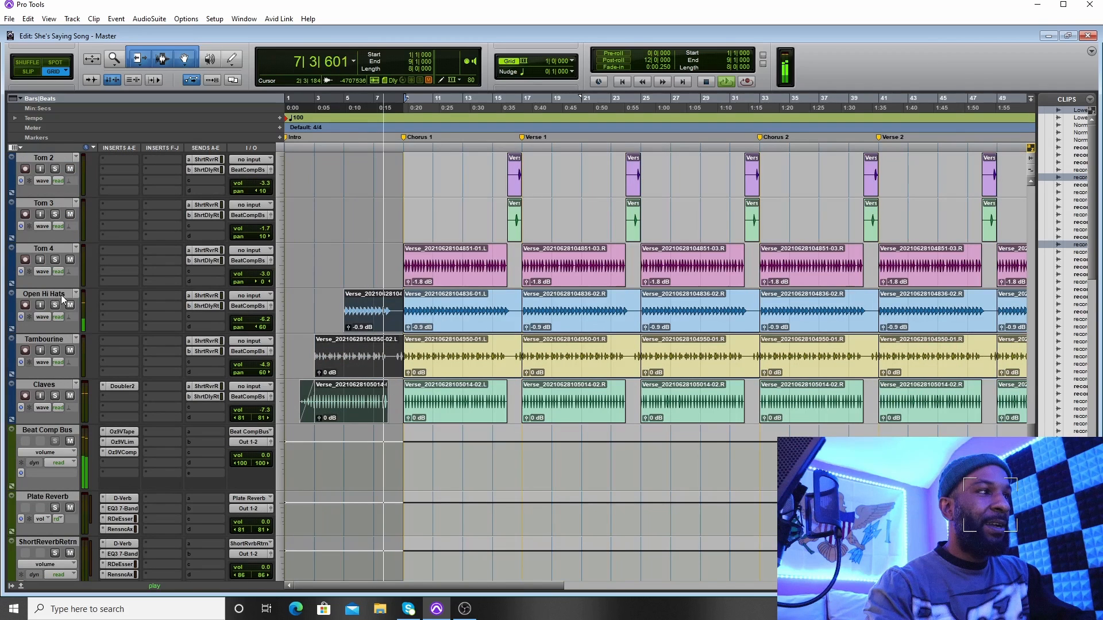
scroll(323, 332, "up", 3)
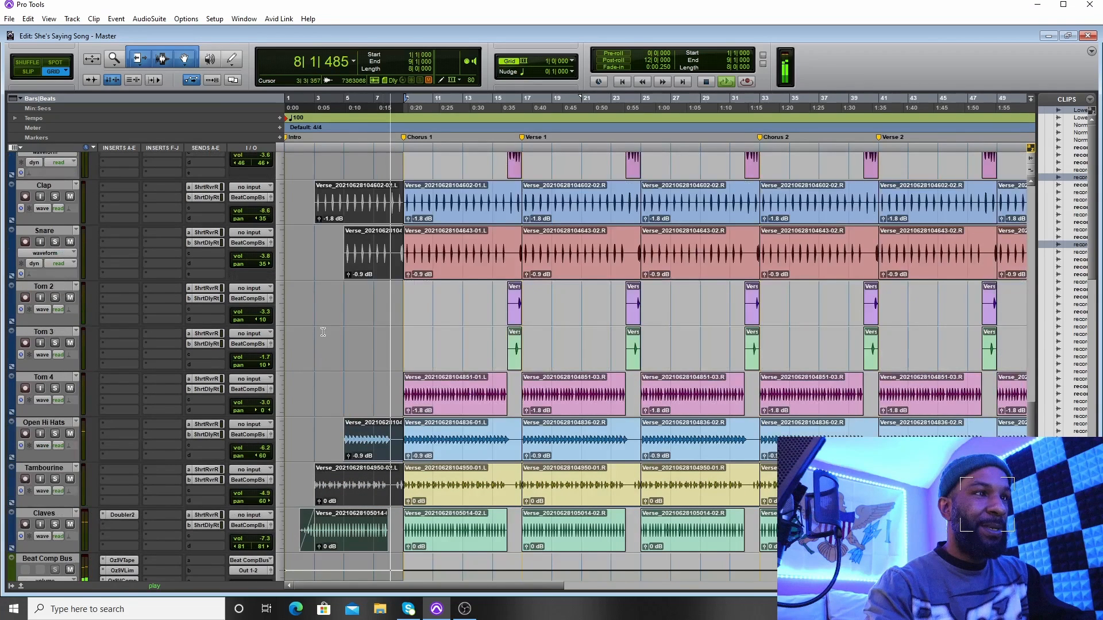
scroll(322, 332, "up", 8)
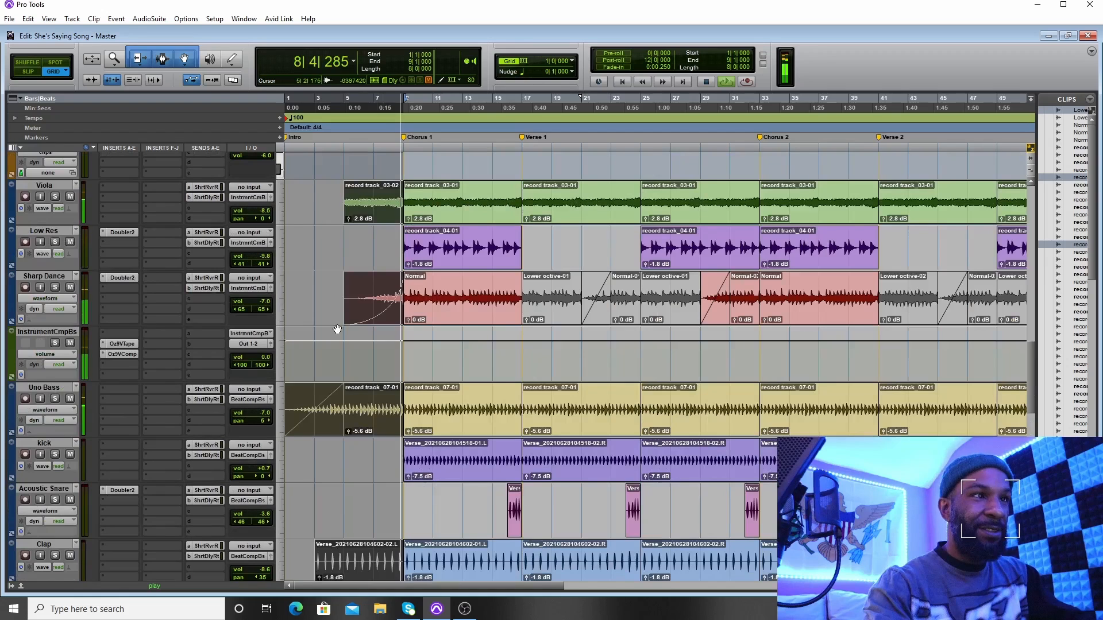
scroll(318, 336, "down", 3)
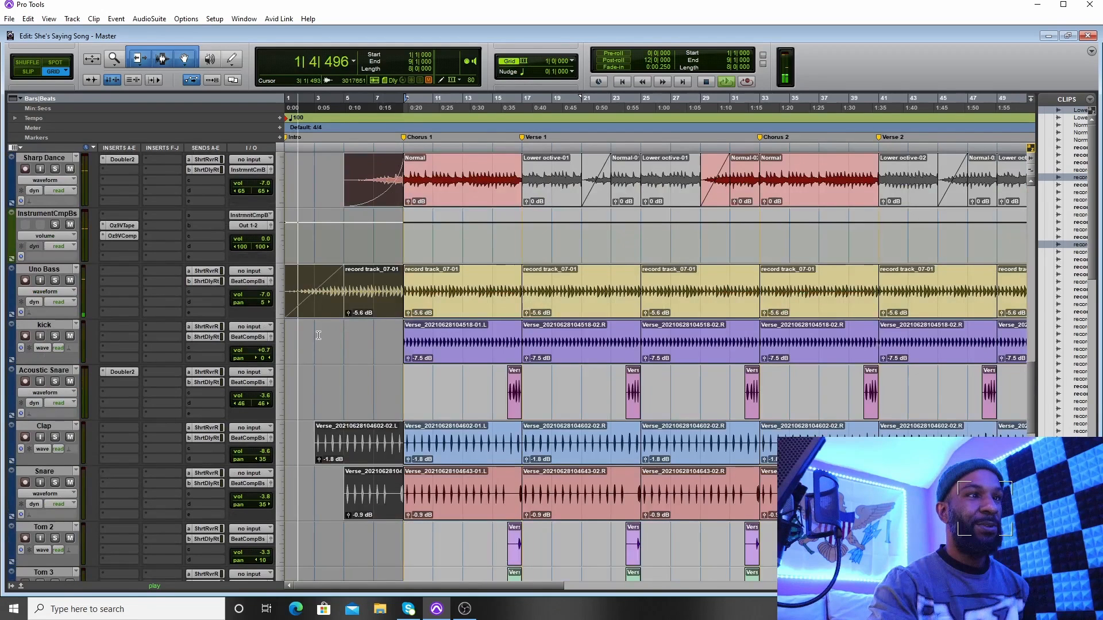
scroll(339, 344, "down", 5)
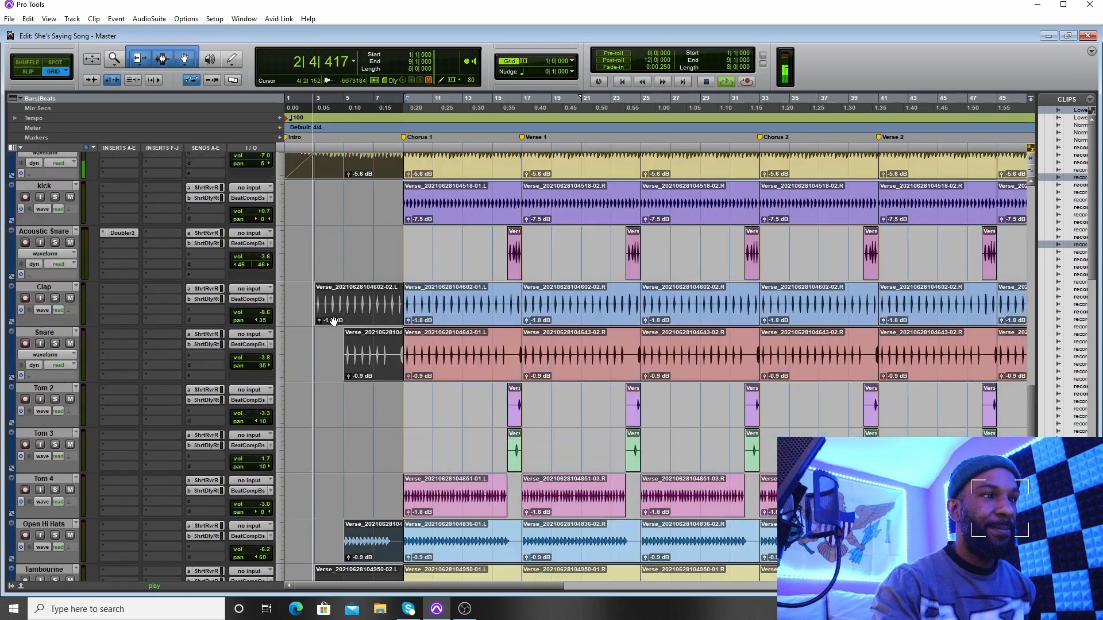
scroll(334, 320, "up", 3)
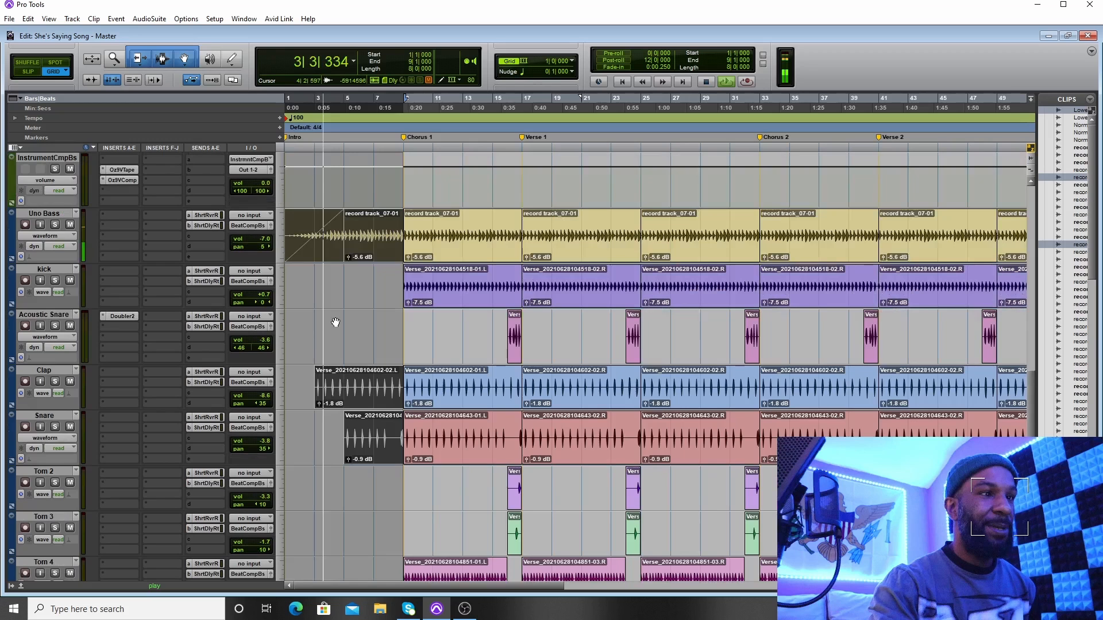
scroll(335, 322, "up", 10)
scroll(336, 322, "down", 6)
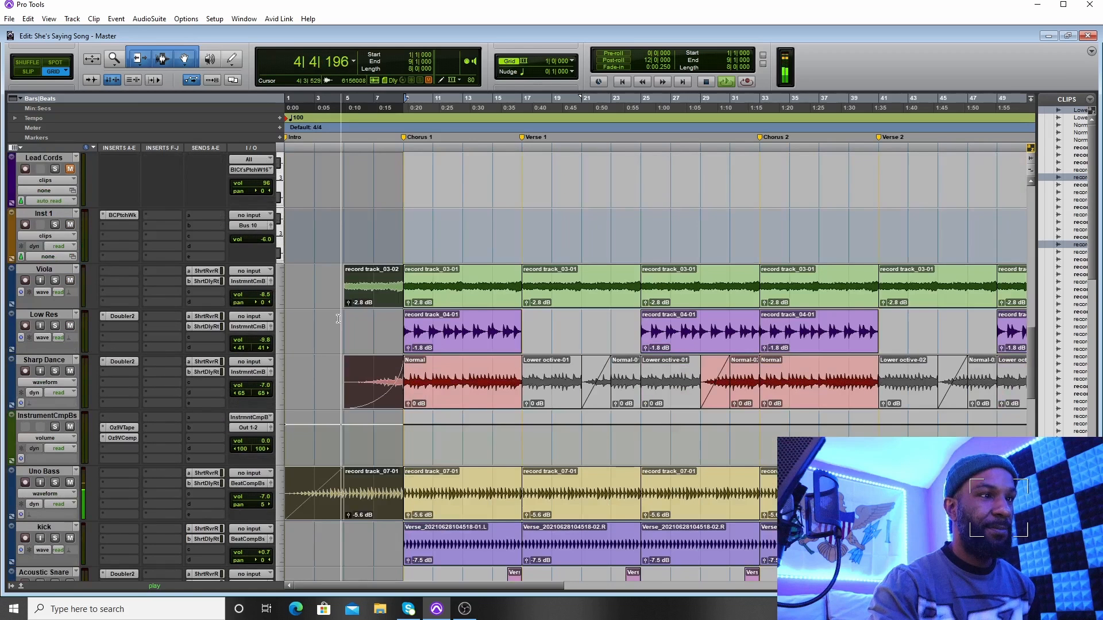
scroll(339, 318, "down", 6)
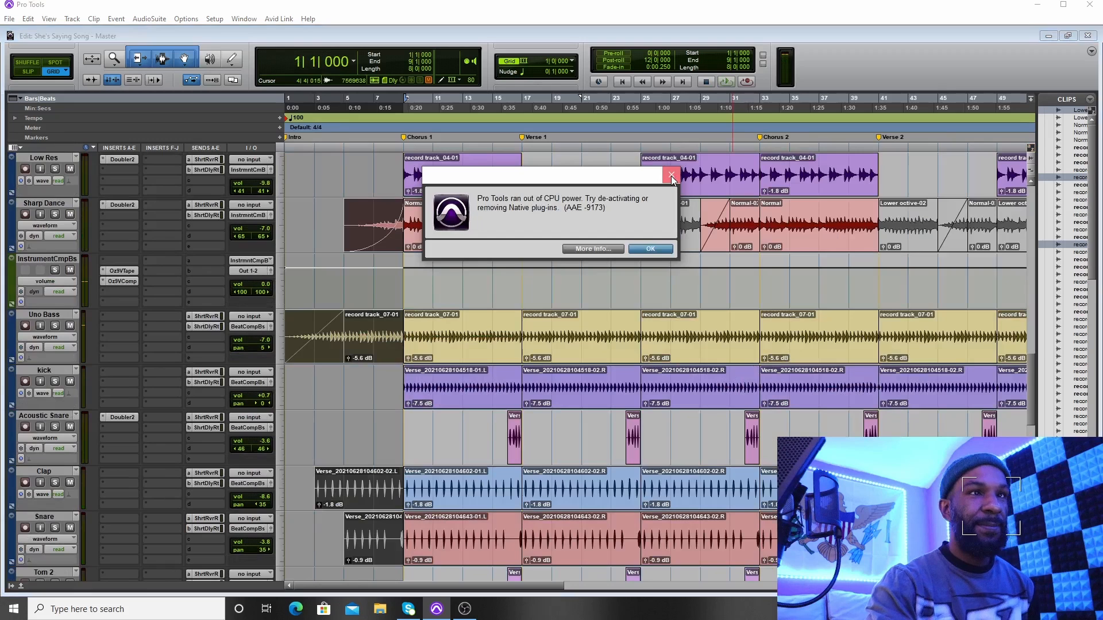
Step: Dismiss the error dialog and clear the Intro selection in the timeline
key("Return")
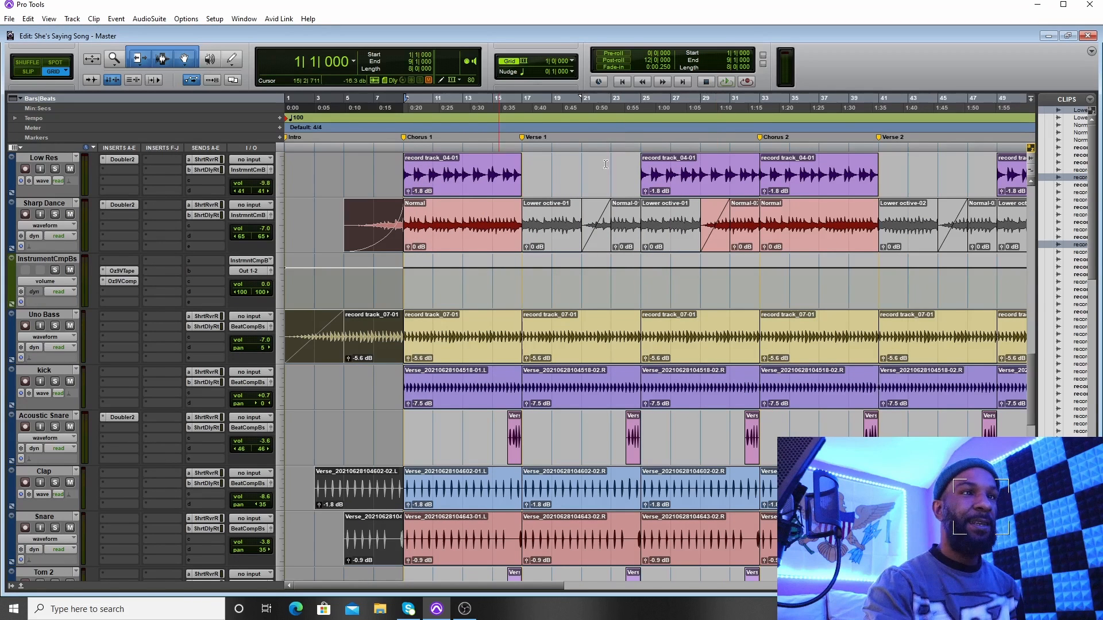
left_click(561, 188)
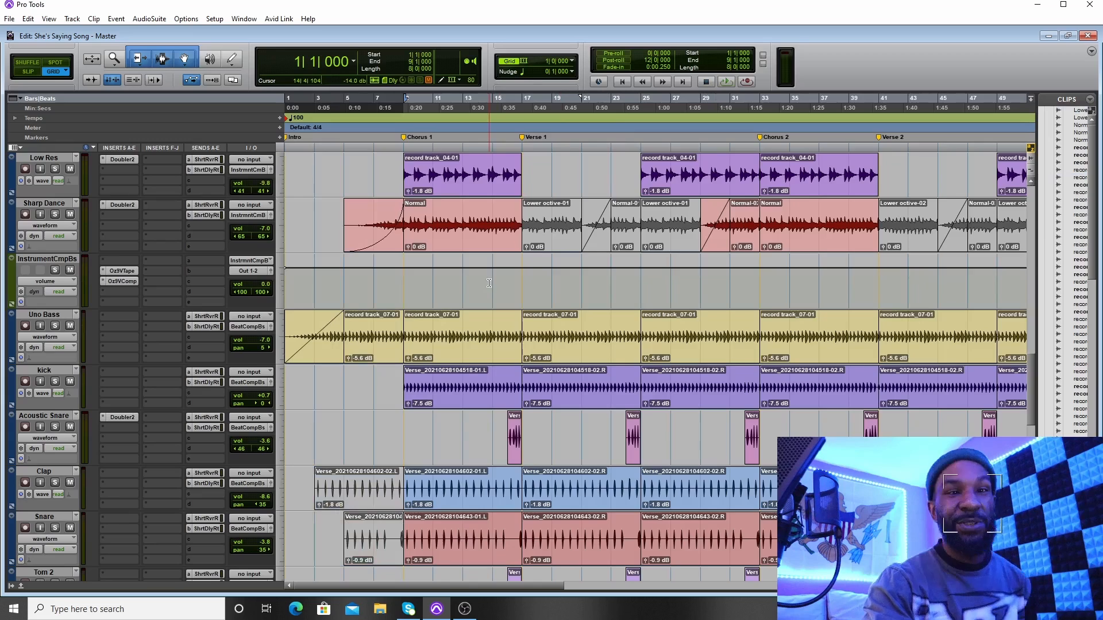
scroll(489, 283, "down", 5)
scroll(486, 275, "up", 2)
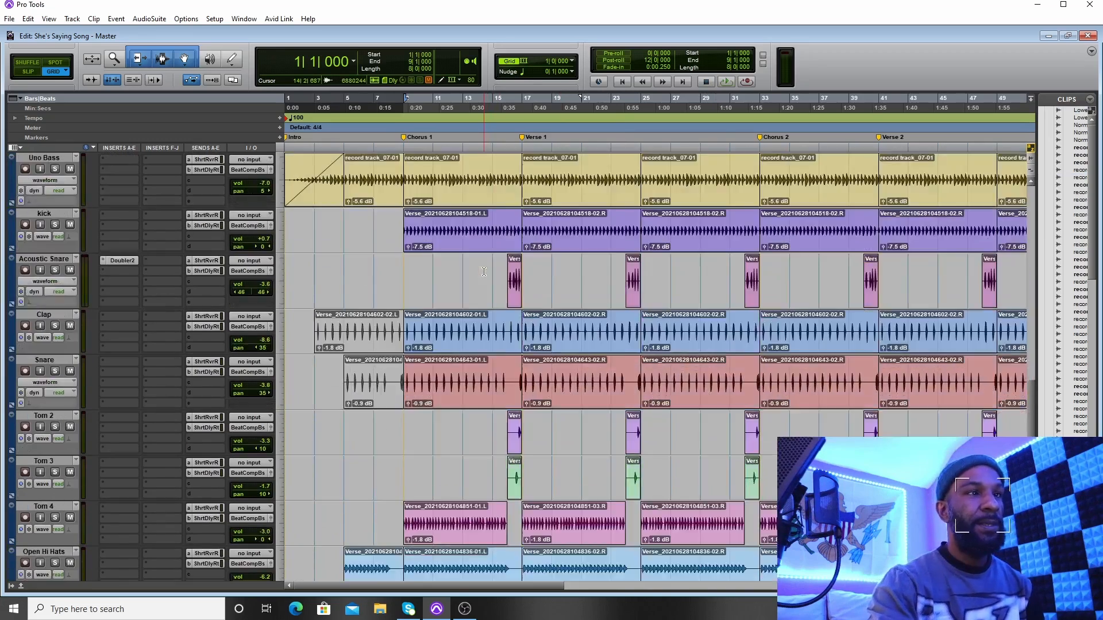
Step: Examine the arrangement of the instrument and drum tracks across the whole song, from Intro to Outro
scroll(483, 272, "up", 2)
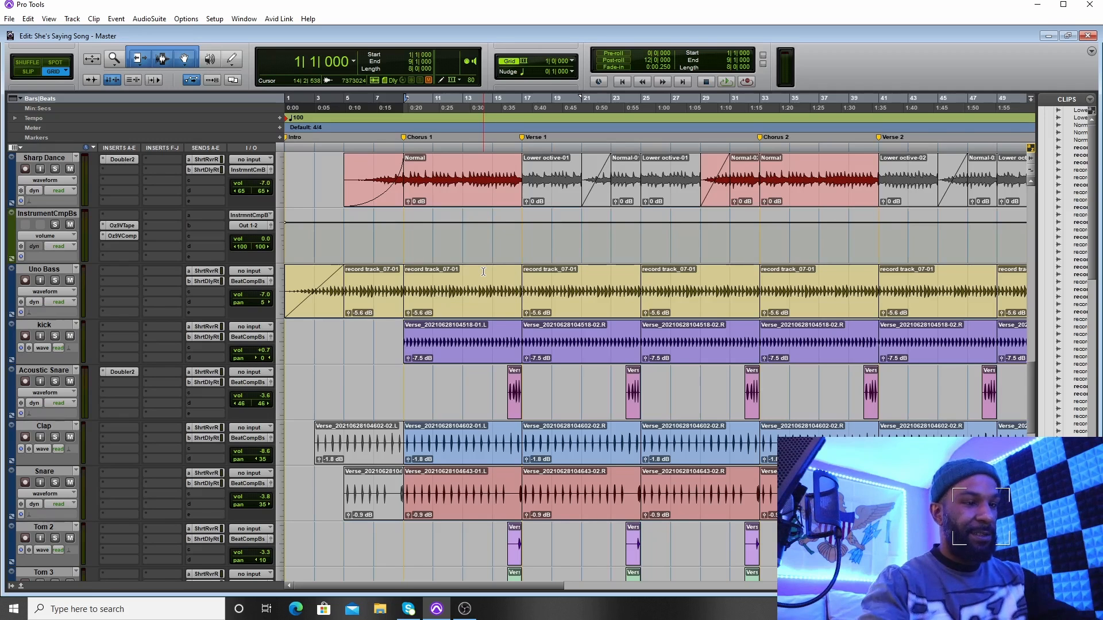
key("r")
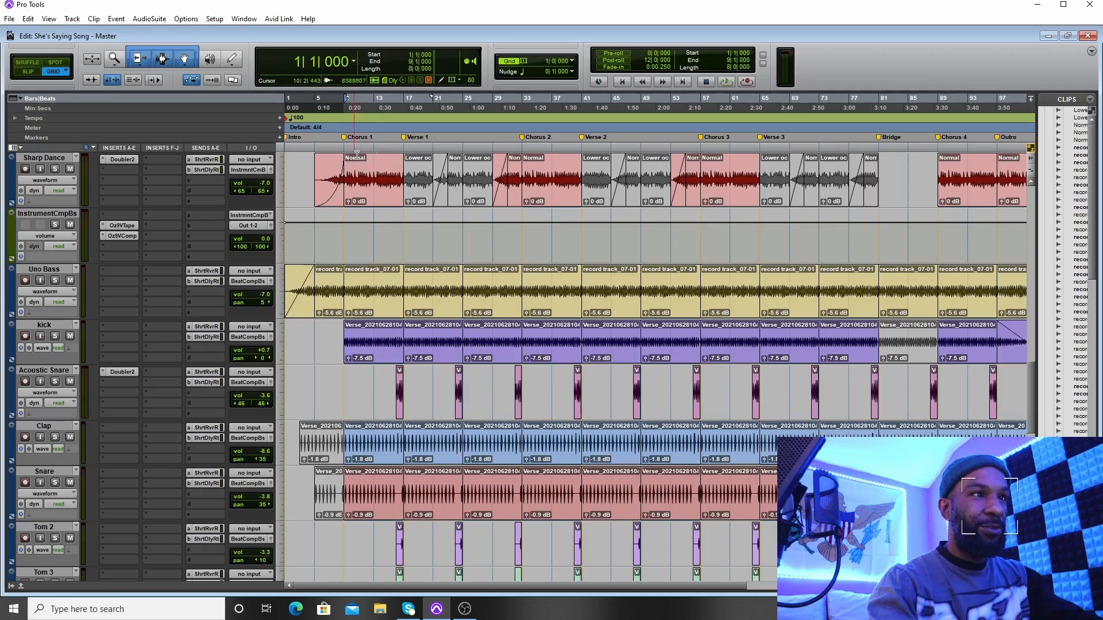
scroll(510, 277, "up", 5)
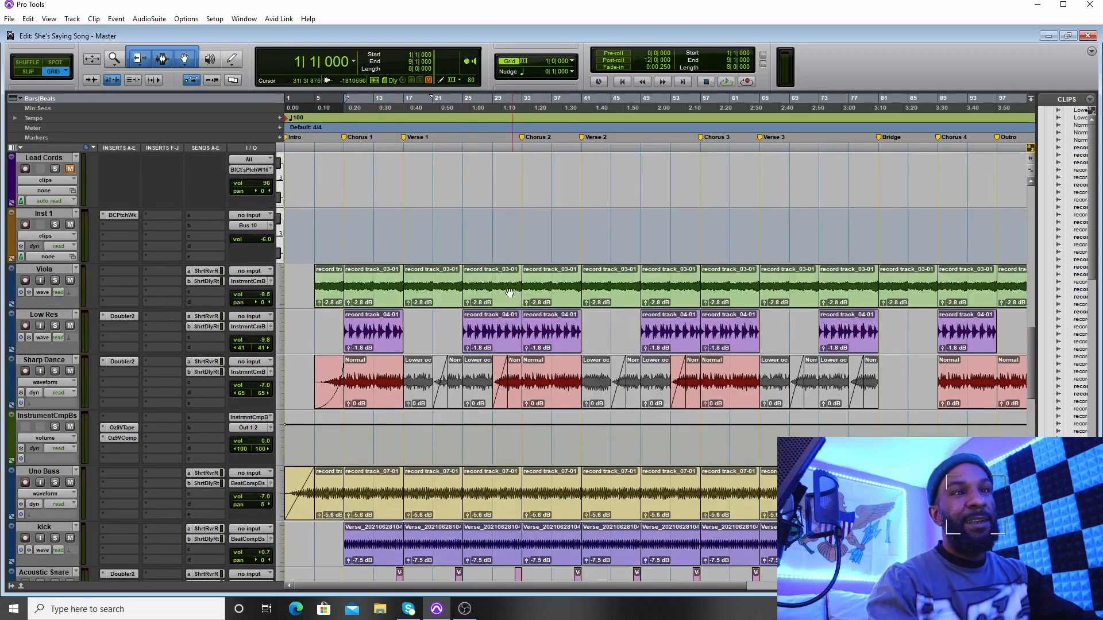
scroll(501, 278, "down", 10)
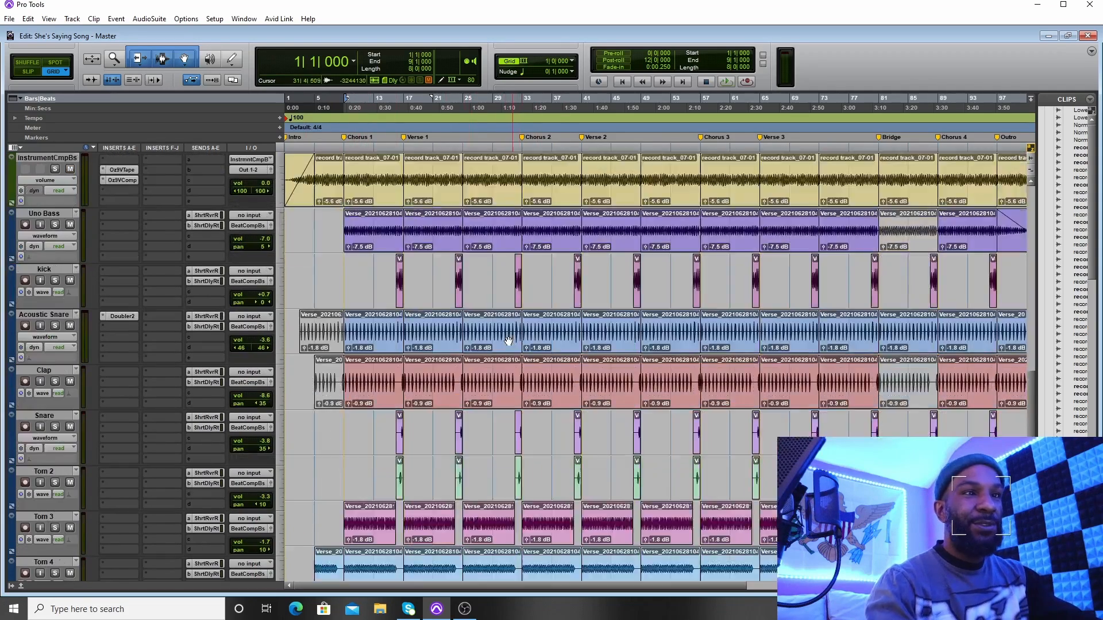
scroll(513, 391, "down", 4)
scroll(376, 326, "up", 8)
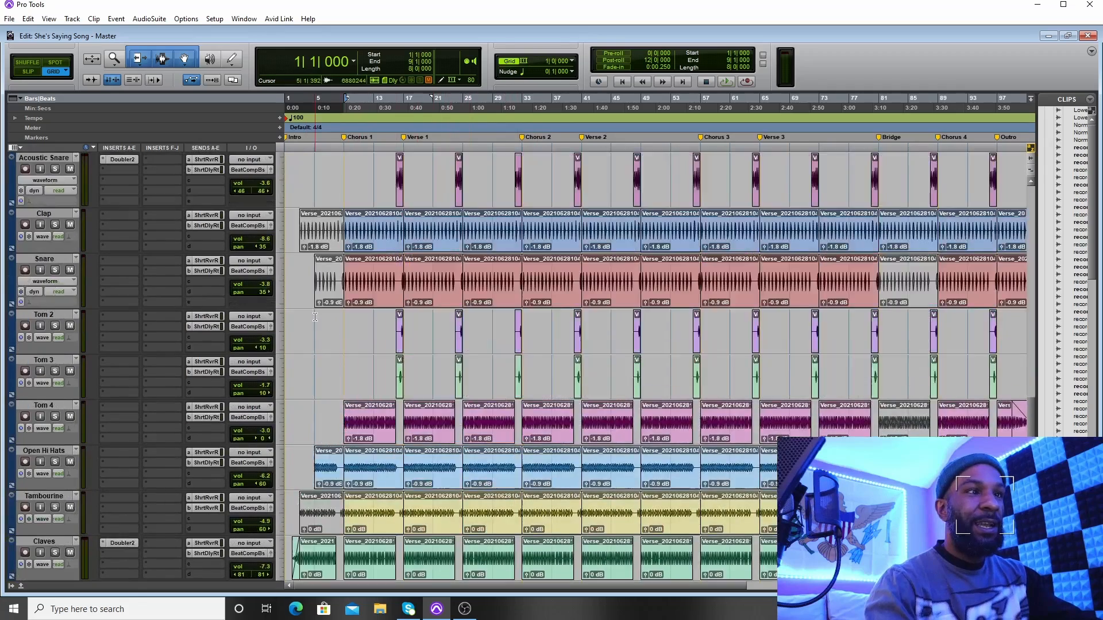
scroll(375, 326, "up", 3)
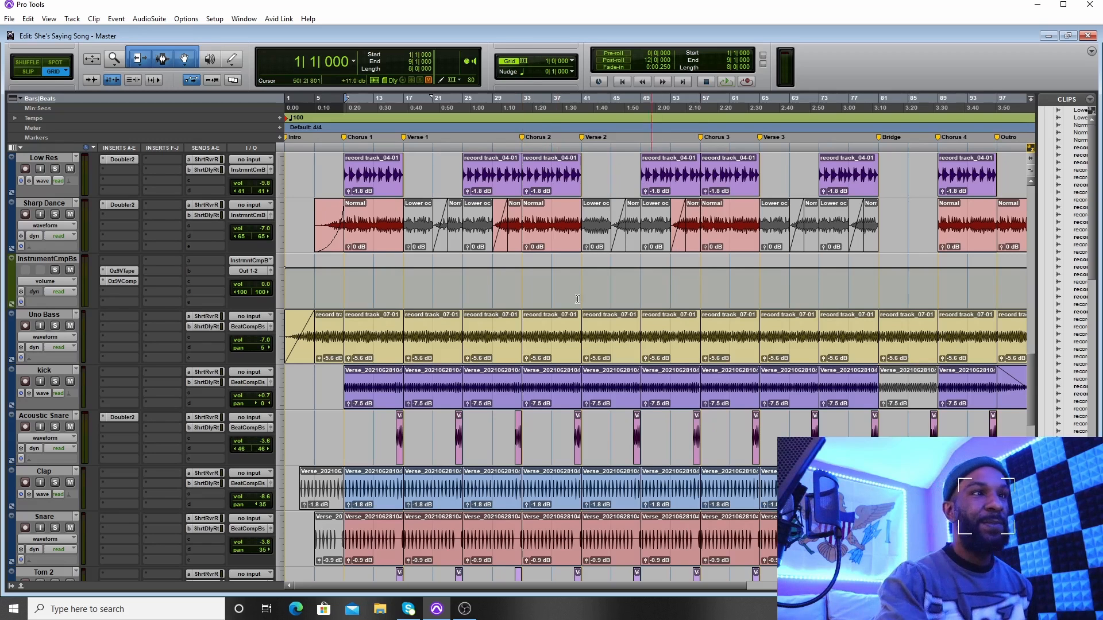
scroll(560, 170, "up", 5)
scroll(438, 324, "down", 2)
scroll(437, 324, "down", 1)
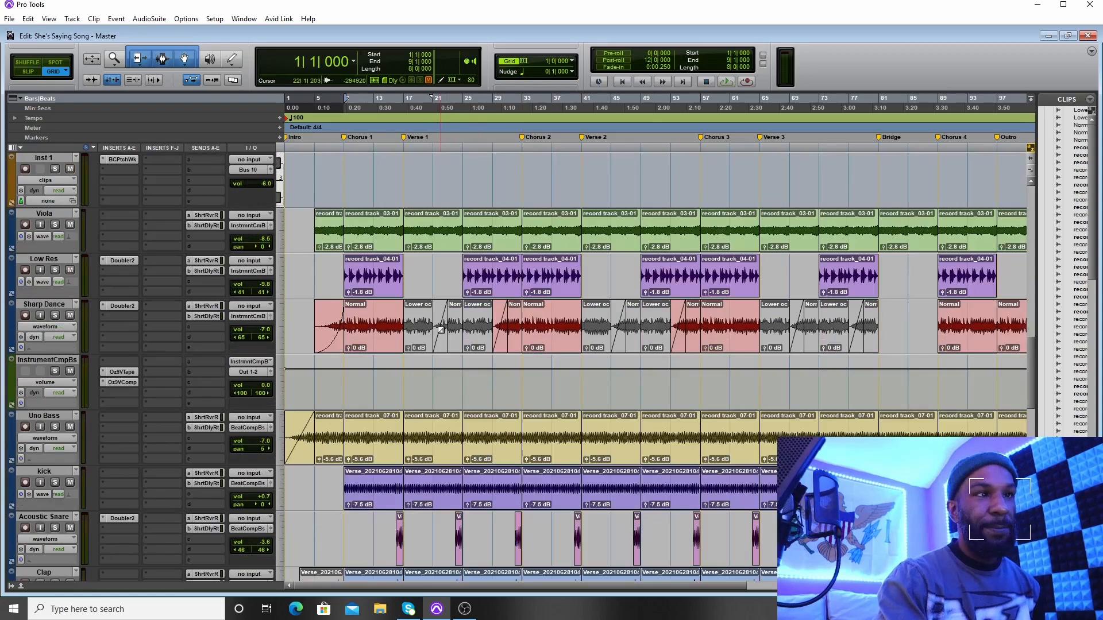
Step: Select the Intro, bars 1 to 9, on the Viola track and examine the drum and percussion clips in that section
left_click_drag(287, 225, 344, 223)
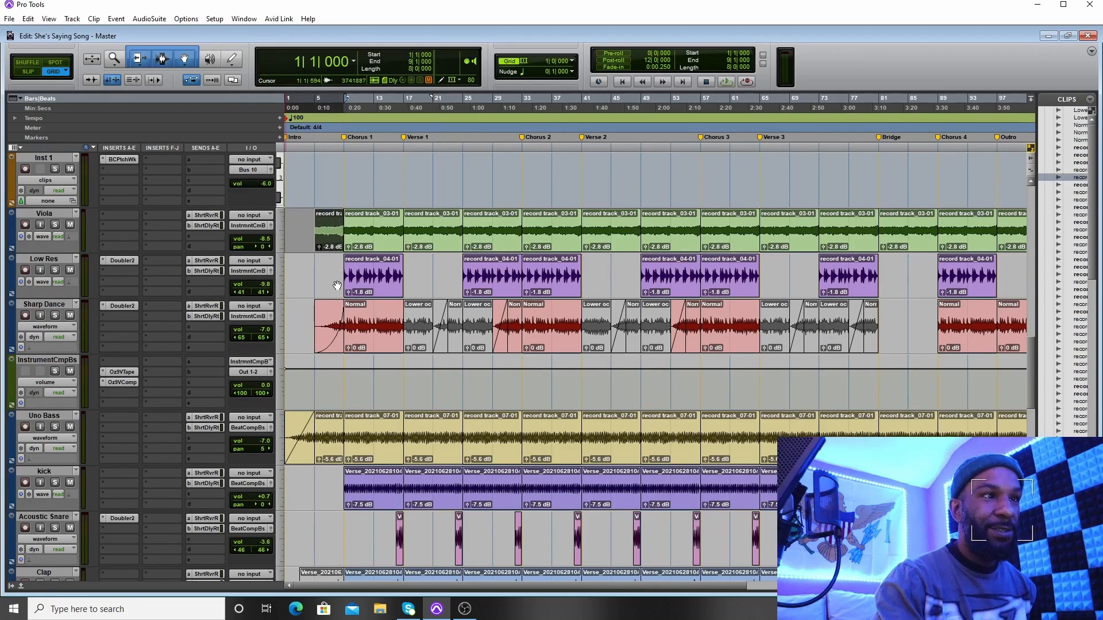
scroll(317, 371, "down", 4)
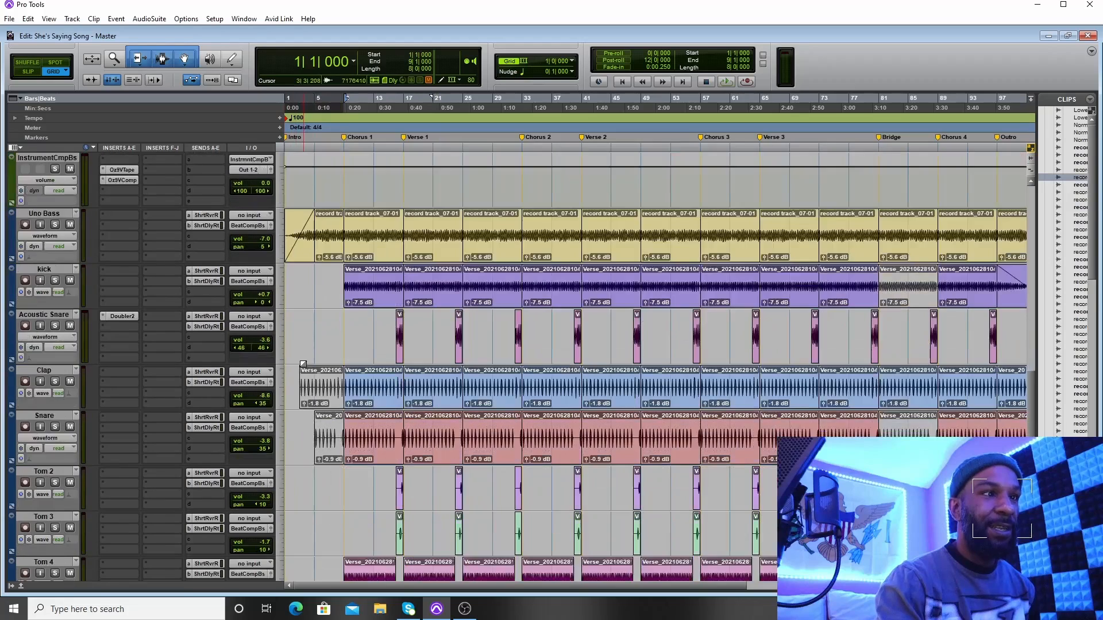
scroll(303, 364, "down", 2)
scroll(303, 364, "down", 2)
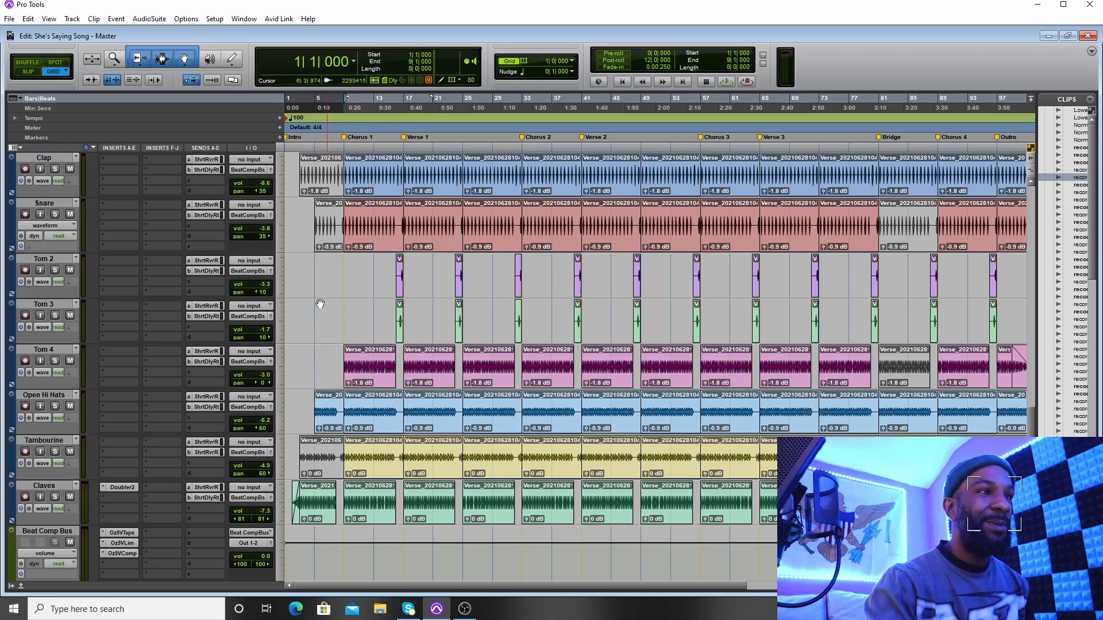
scroll(305, 367, "up", 3)
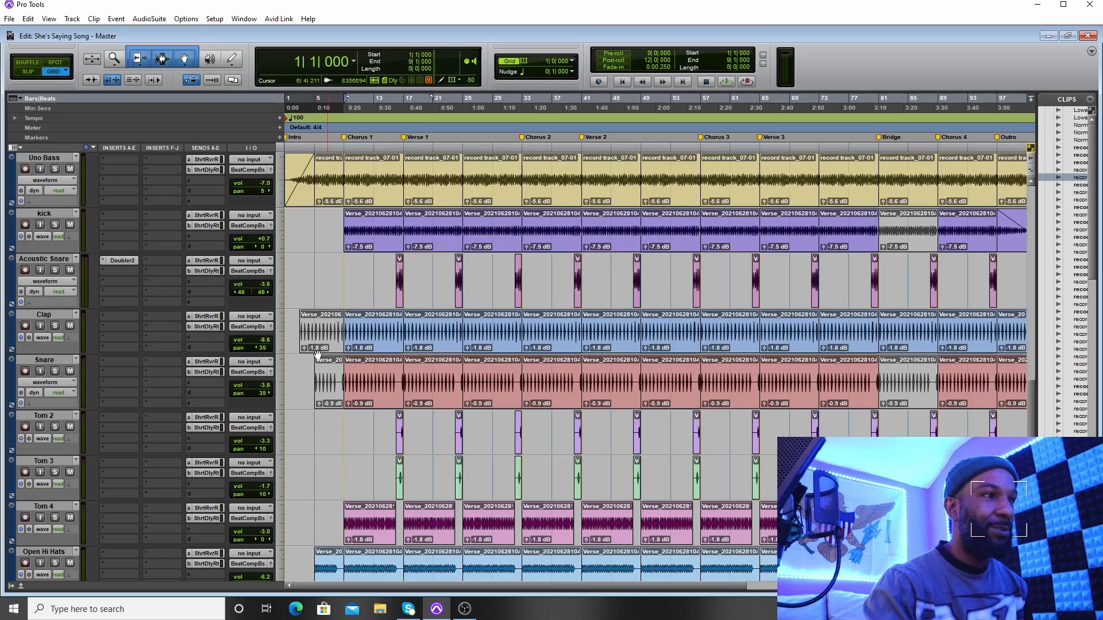
scroll(317, 352, "up", 1)
scroll(317, 352, "up", 1)
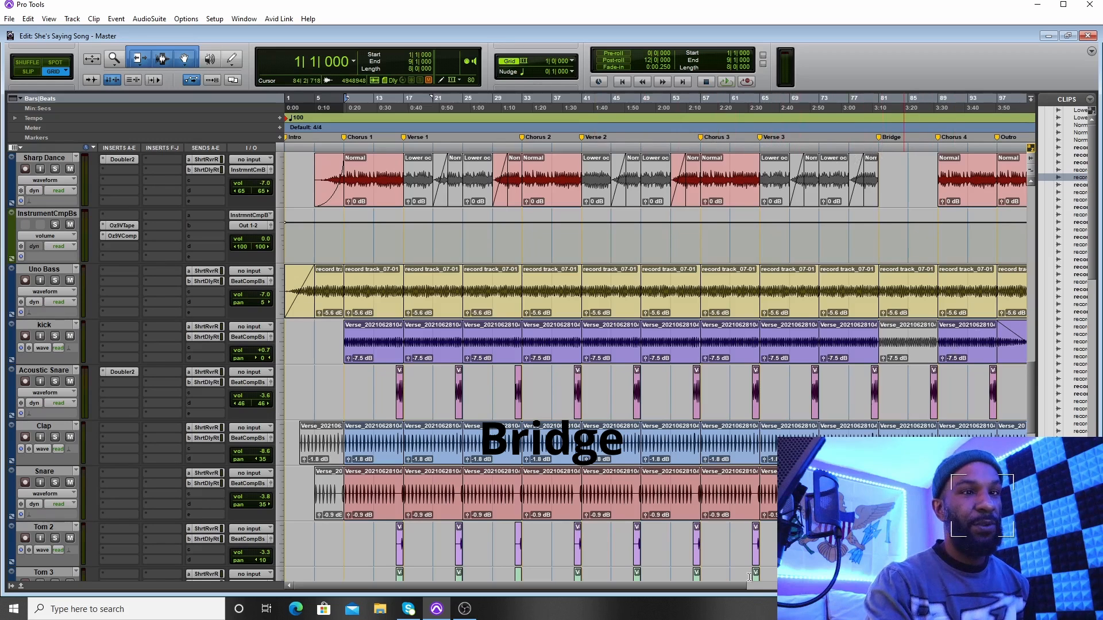
Step: Review how the instrument and drum clips are laid out from the verses and choruses through the Bridge and Outro
left_click_drag(739, 586, 547, 576)
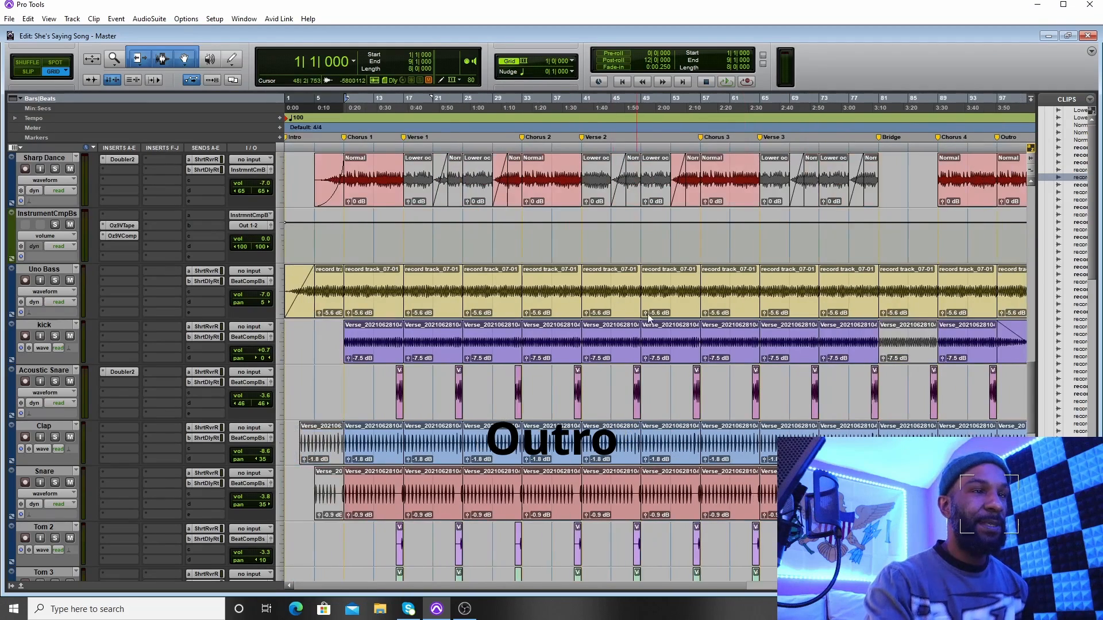
scroll(649, 317, "up", 3)
scroll(384, 355, "down", 4)
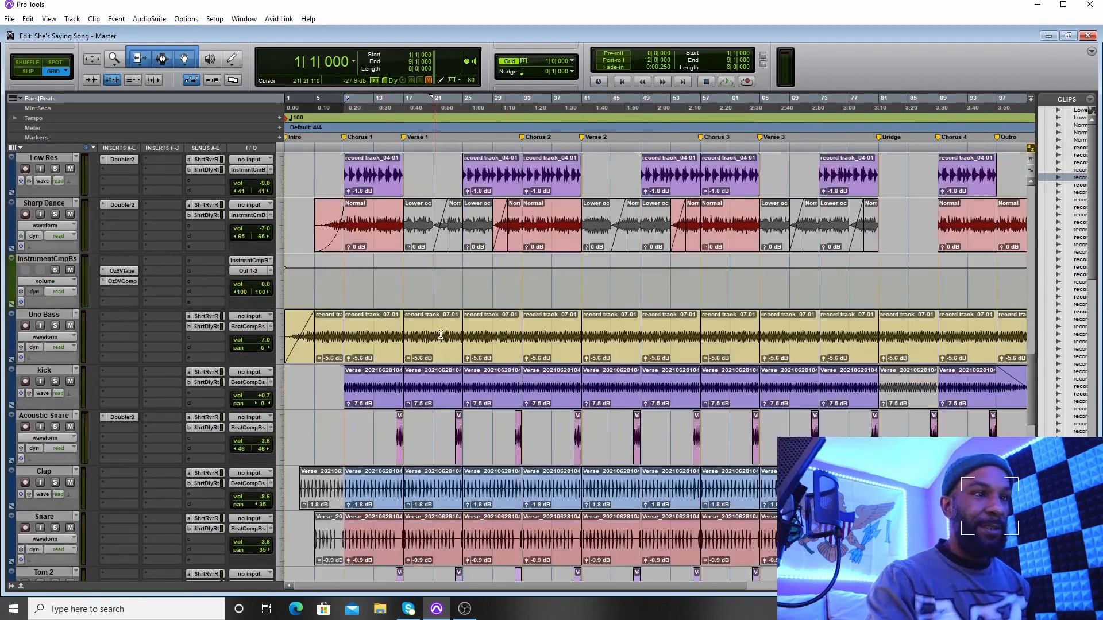
scroll(474, 359, "down", 5)
scroll(491, 358, "up", 6)
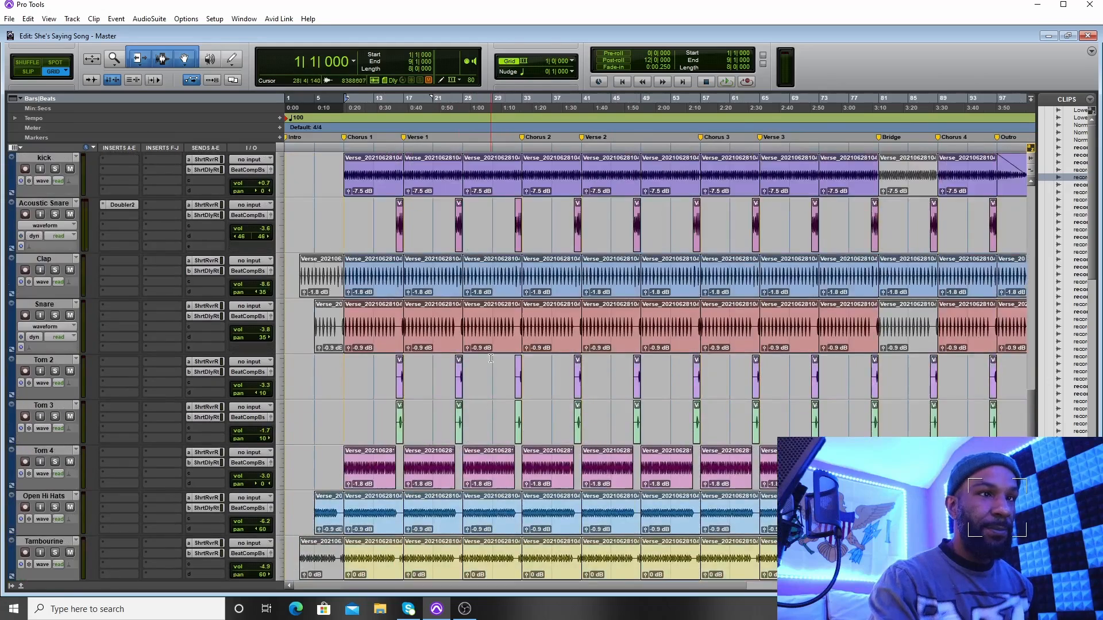
scroll(491, 358, "up", 4)
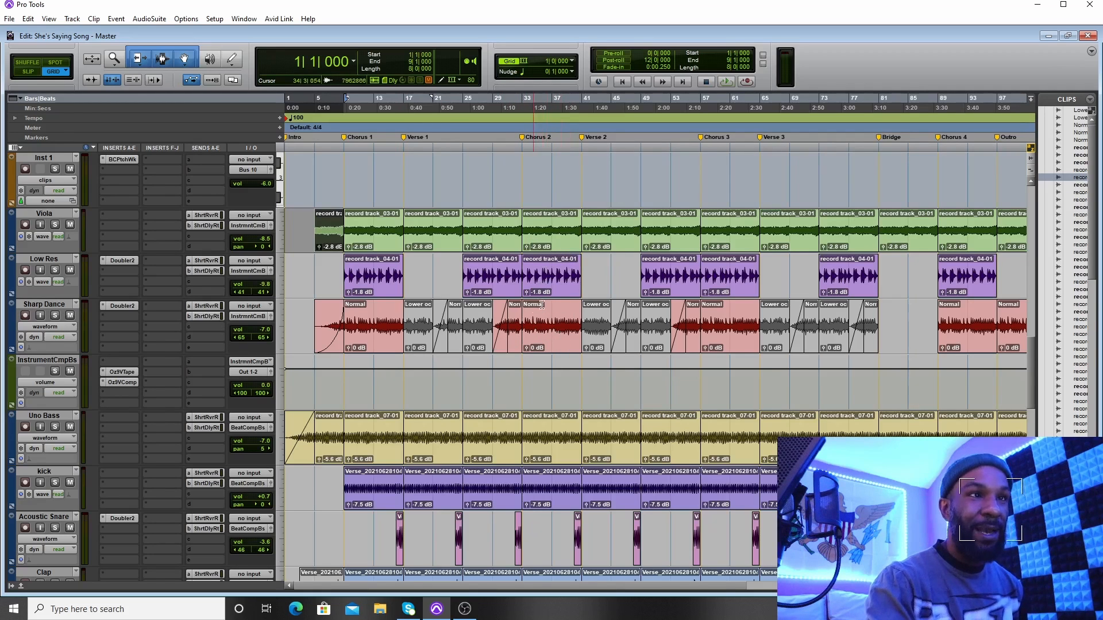
Step: Select and play the first half of Verse 1, bars 17 to 25, followed by its second half, bars 25 to 33
left_click(462, 176)
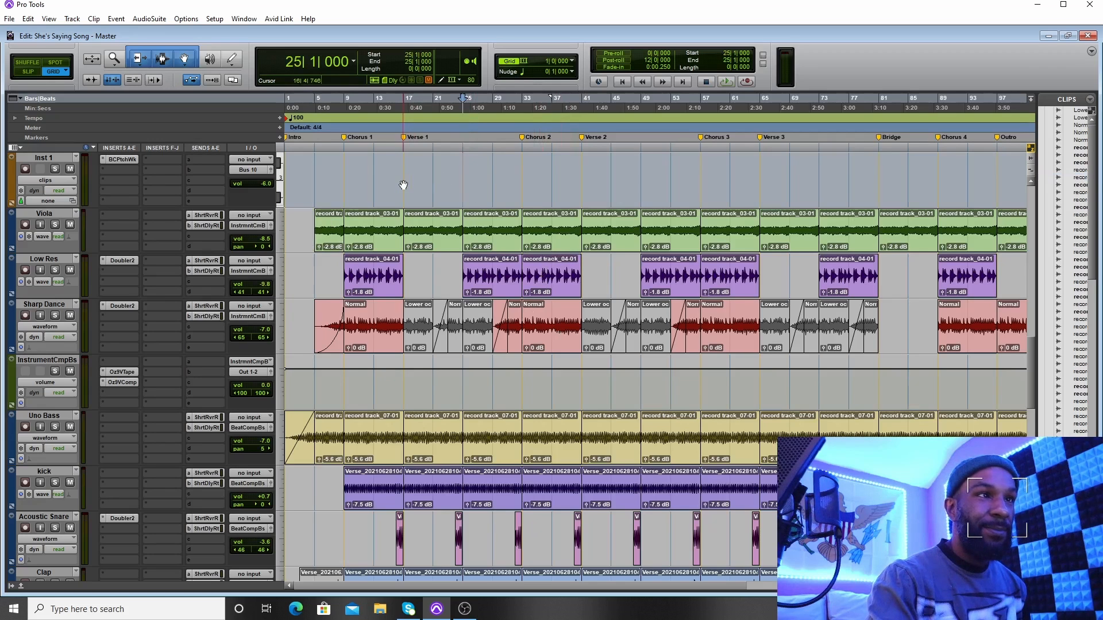
left_click_drag(403, 182, 463, 181)
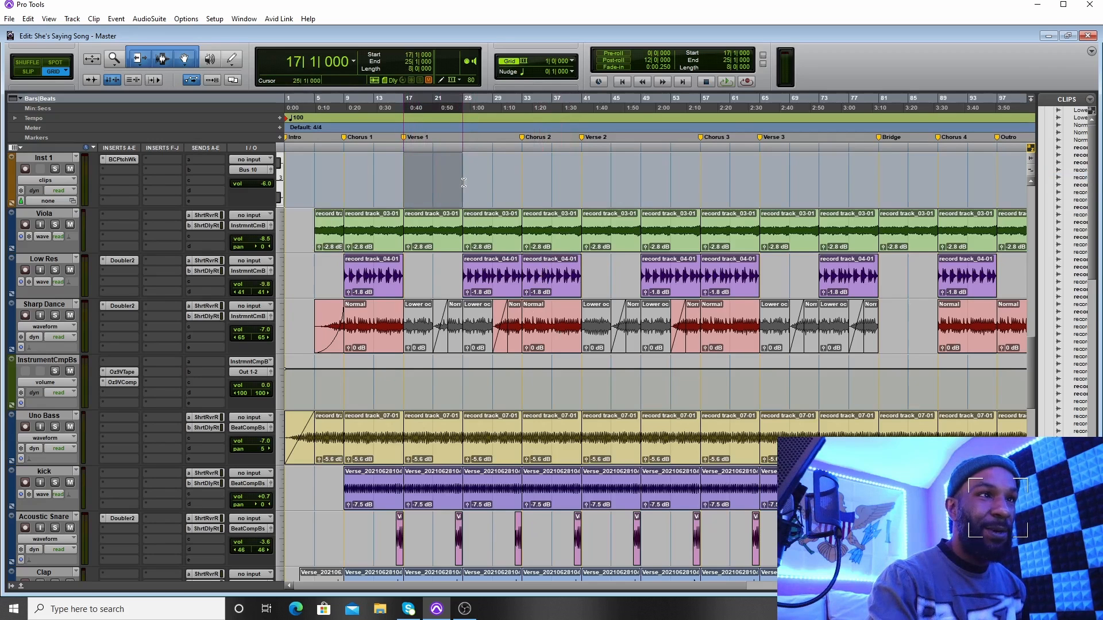
left_click(727, 81)
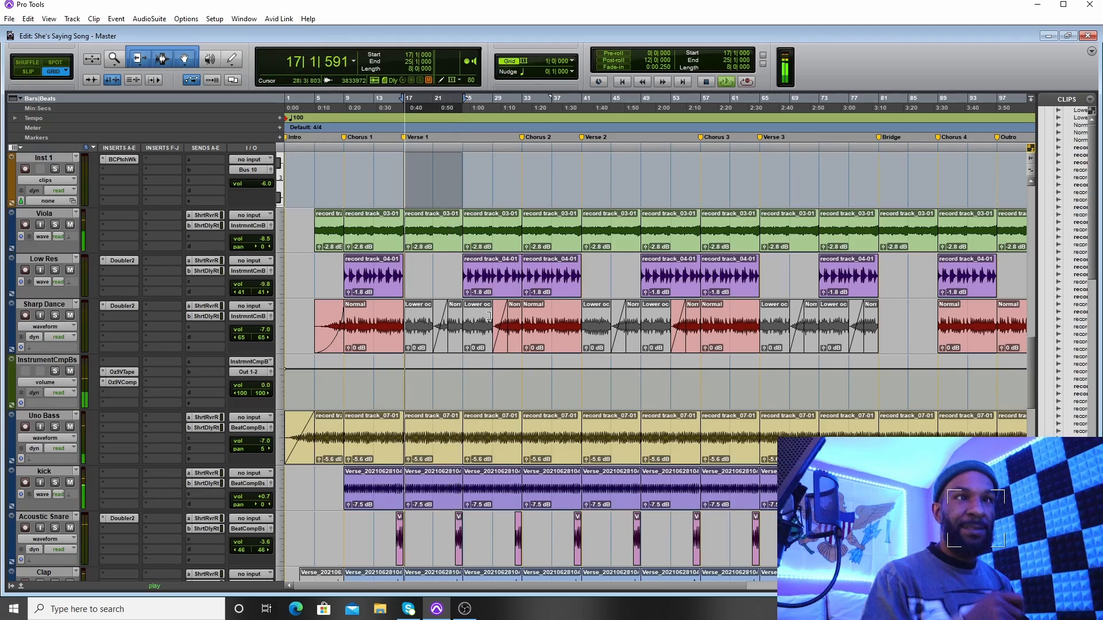
key("space")
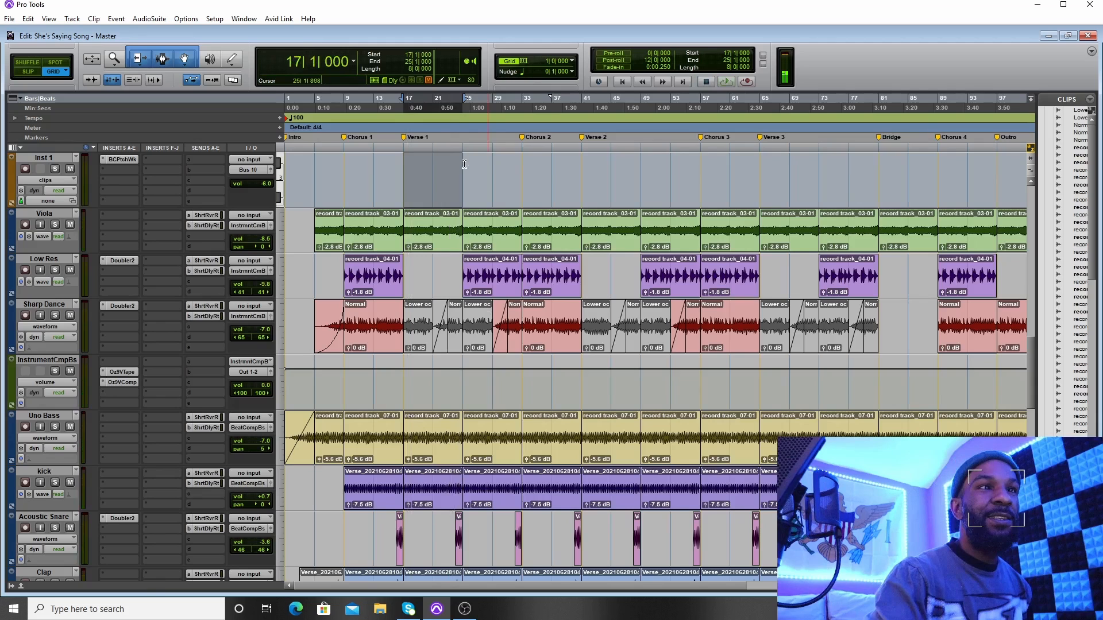
left_click_drag(521, 165, 464, 164)
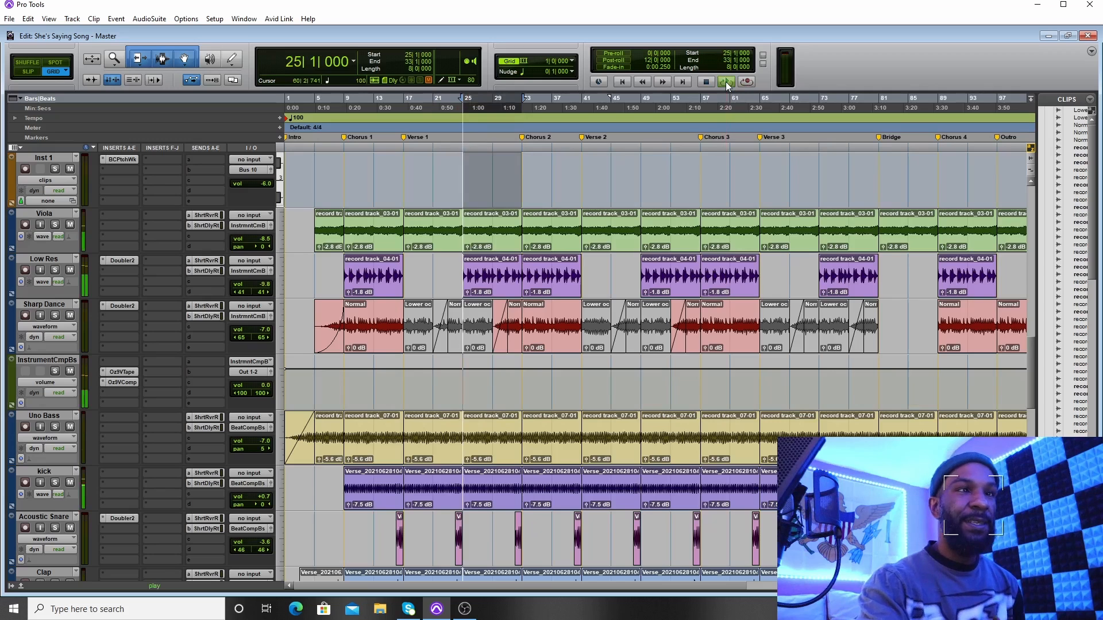
left_click(726, 82)
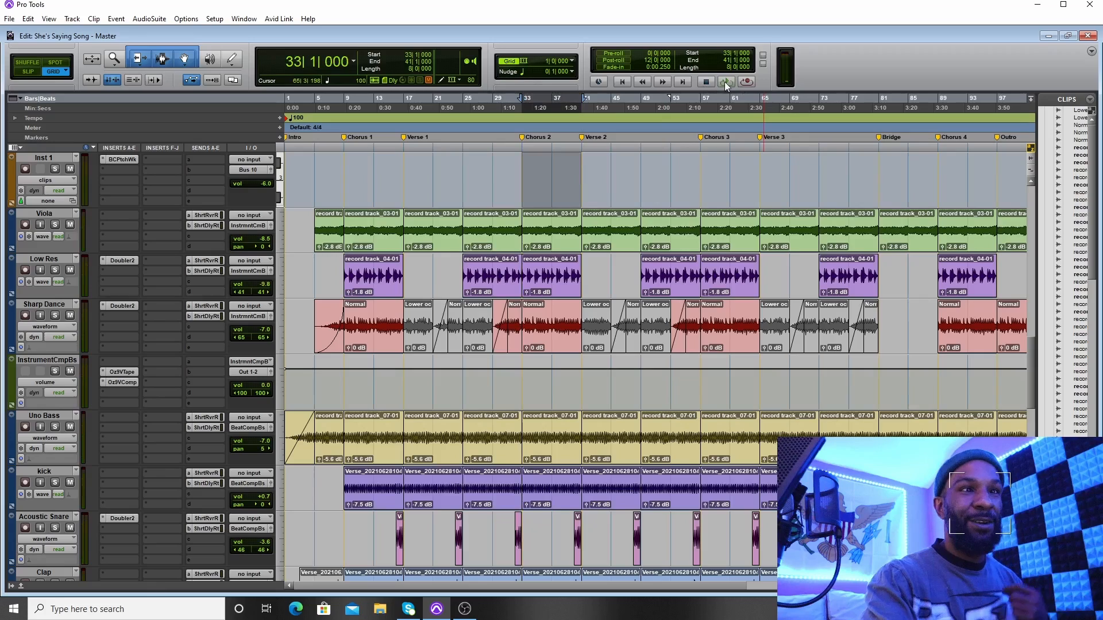
Step: Look over the tracks and try twice to play Chorus 2, bars 33 to 41, dismissing the error dialog each time
scroll(712, 374, "down", 6)
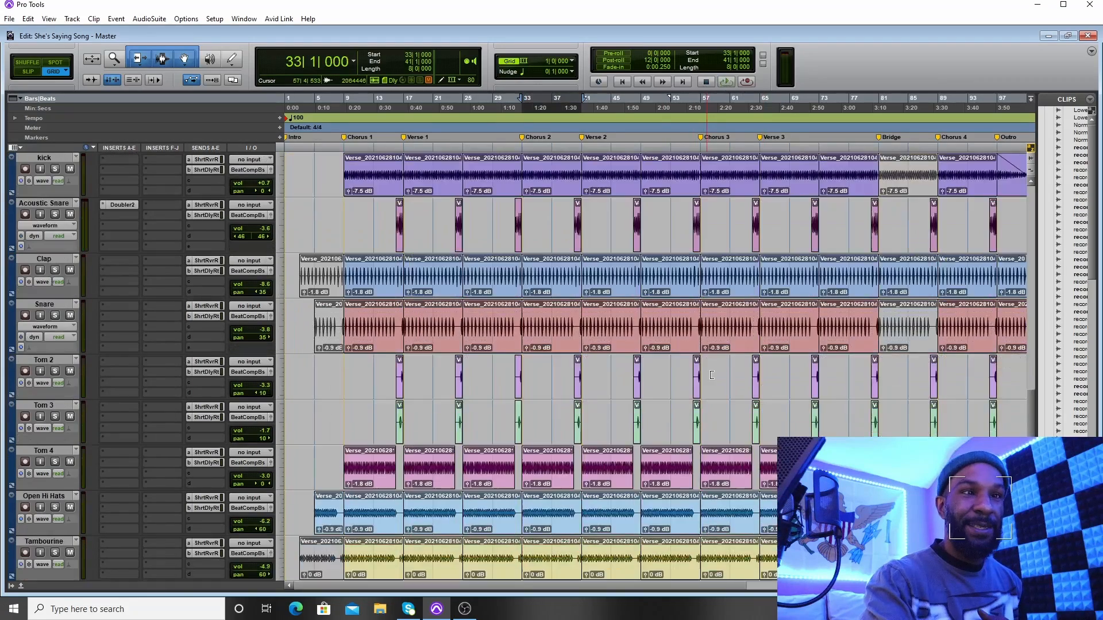
scroll(712, 375, "down", 5)
scroll(709, 376, "up", 5)
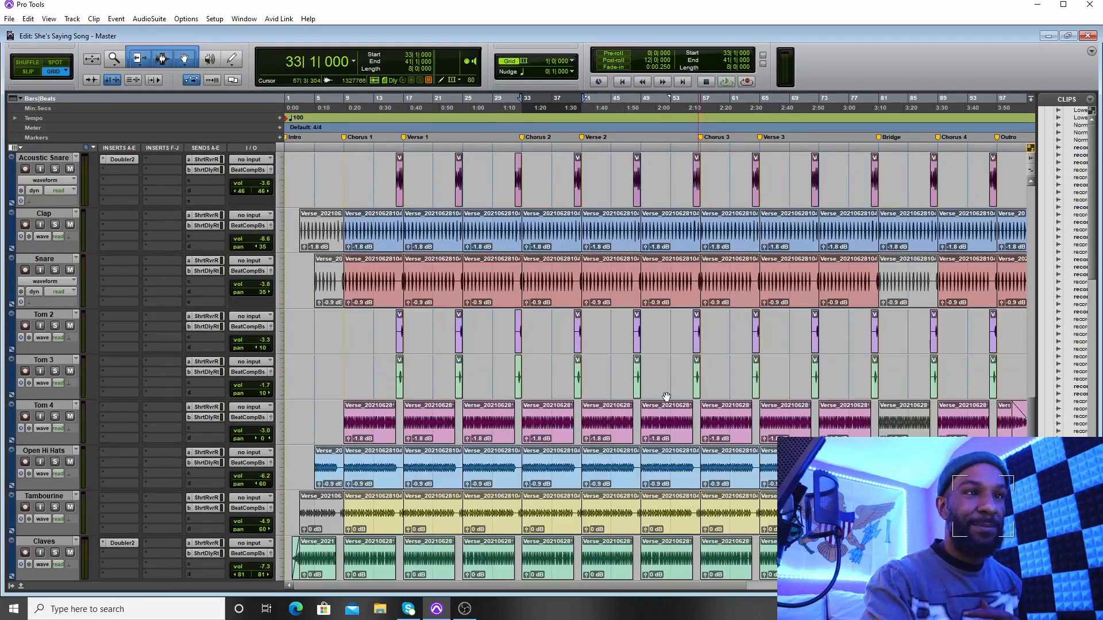
scroll(577, 429, "up", 5)
scroll(578, 429, "up", 2)
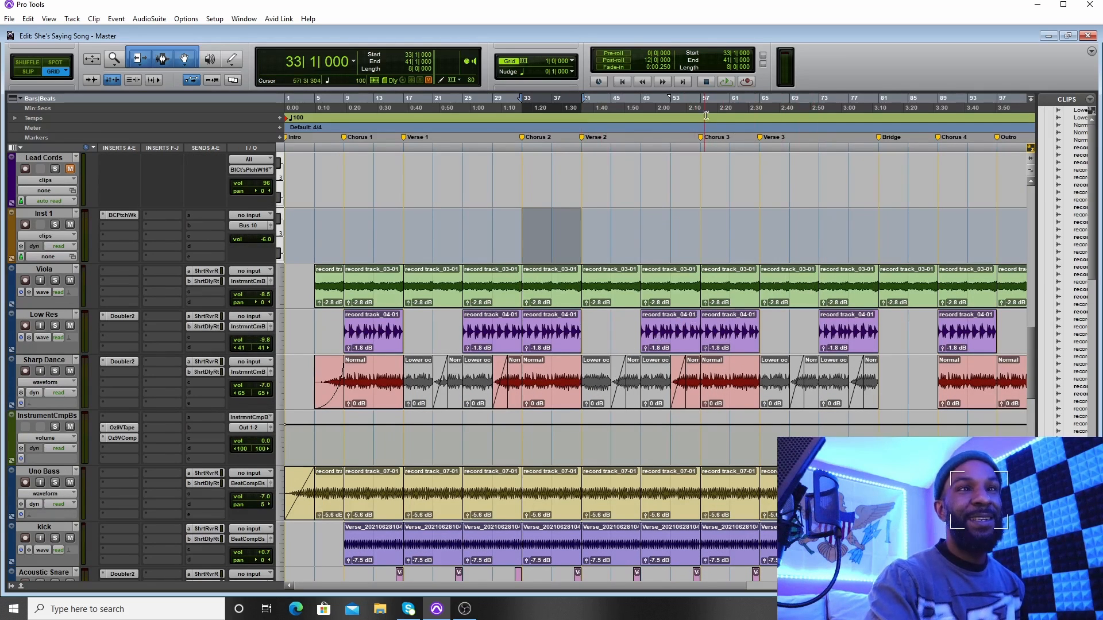
left_click(725, 82)
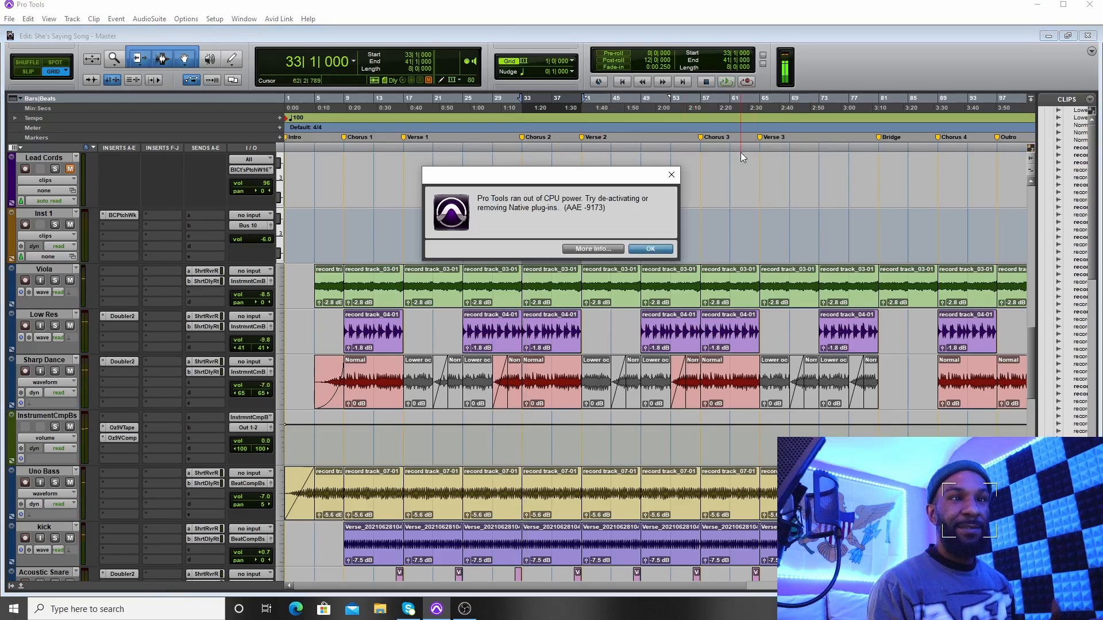
left_click(670, 248)
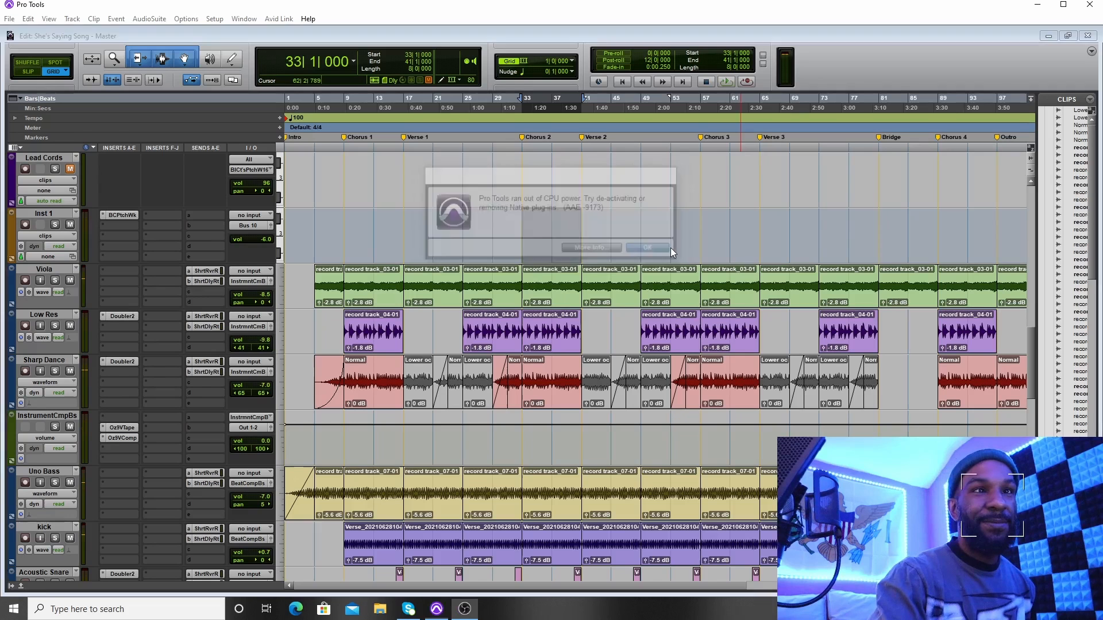
left_click(725, 82)
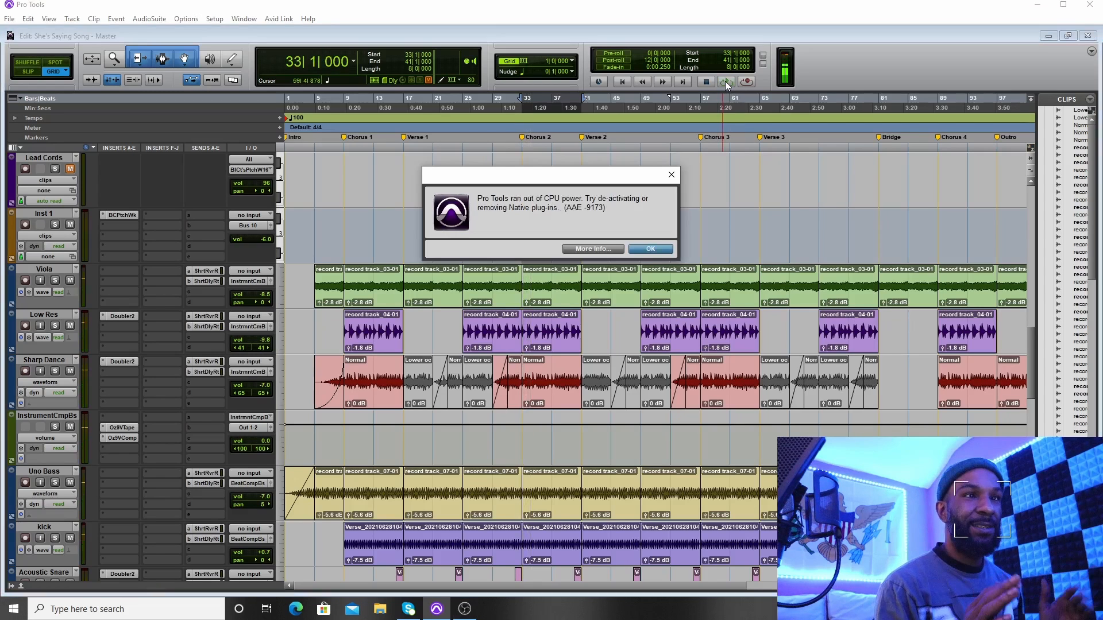
left_click(651, 249)
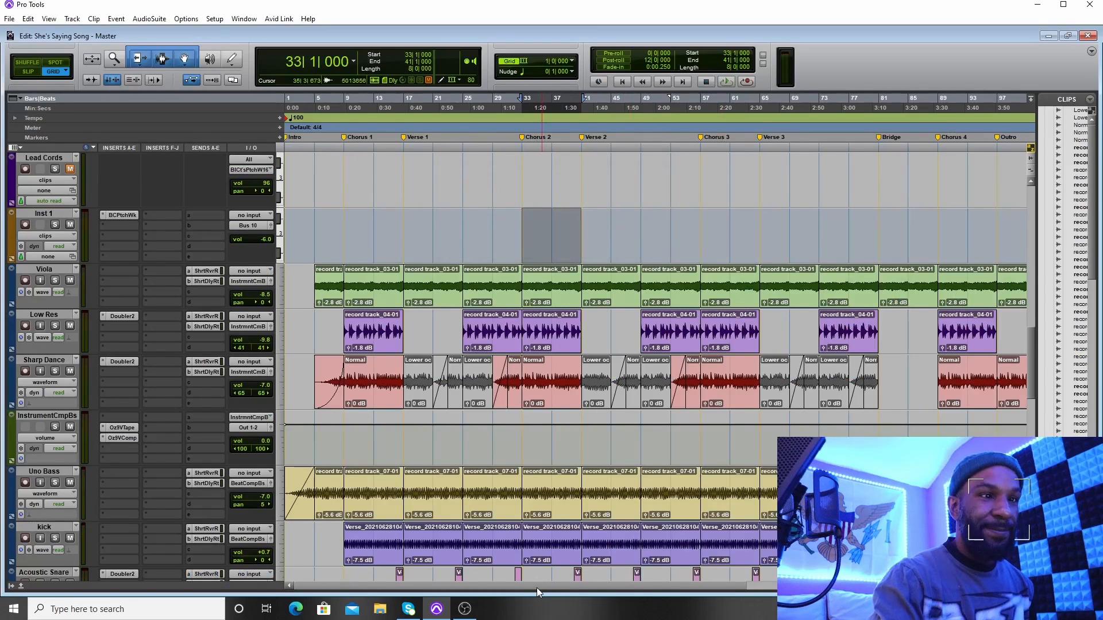
Step: Select the Viola clip in the Bridge, bars 81 to 89, and examine the instrument and drum clips in that section
left_click_drag(536, 588, 719, 578)
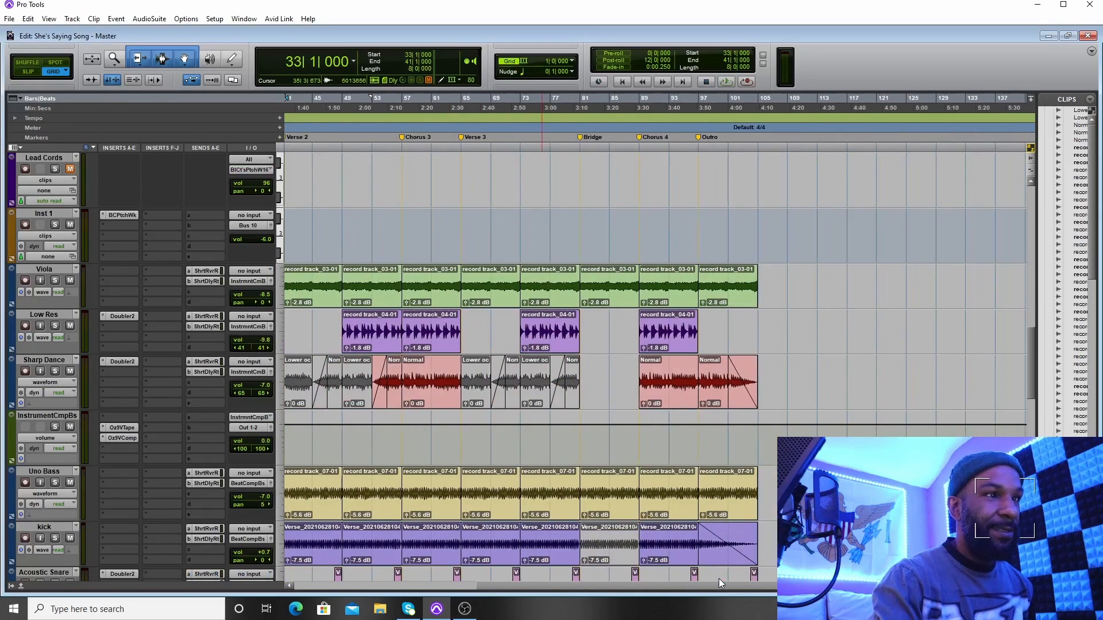
left_click(613, 299)
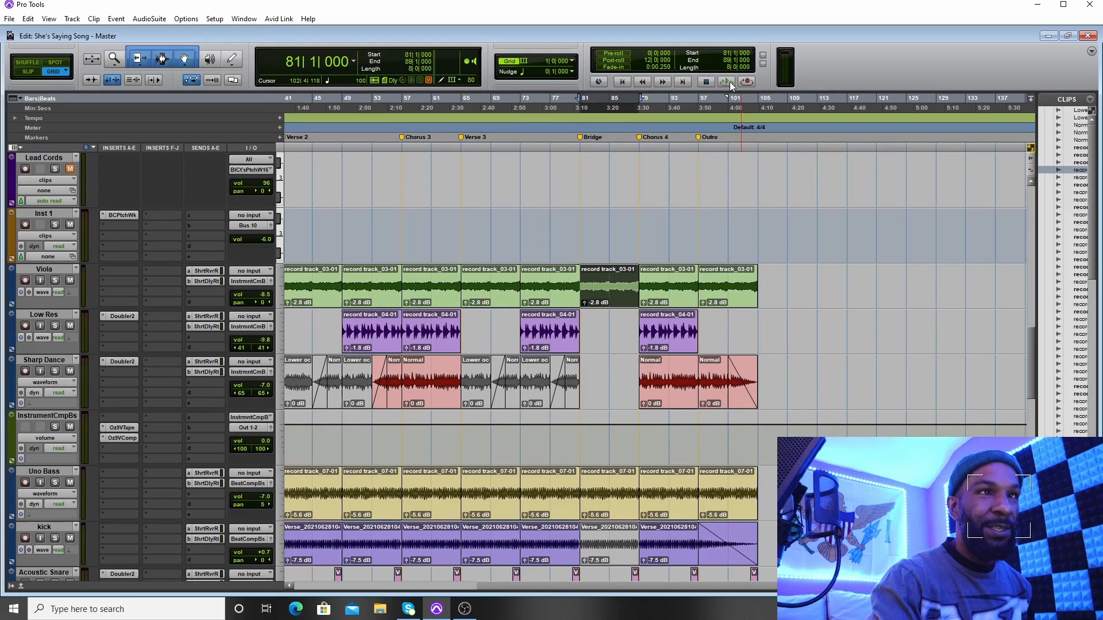
scroll(725, 214, "down", 2)
scroll(756, 218, "down", 8)
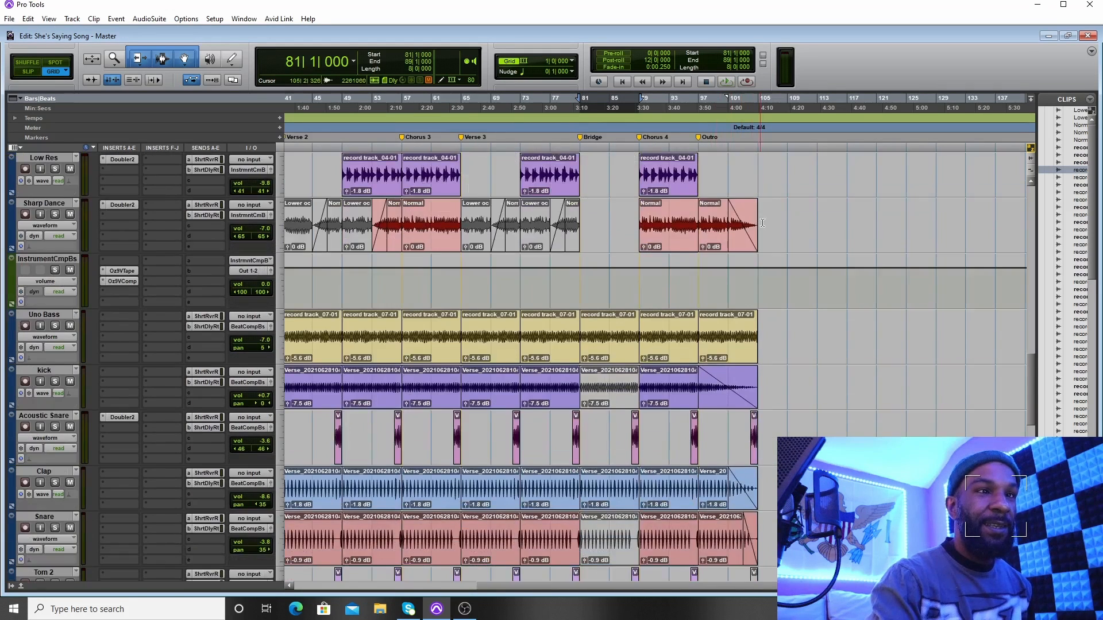
scroll(779, 246, "down", 6)
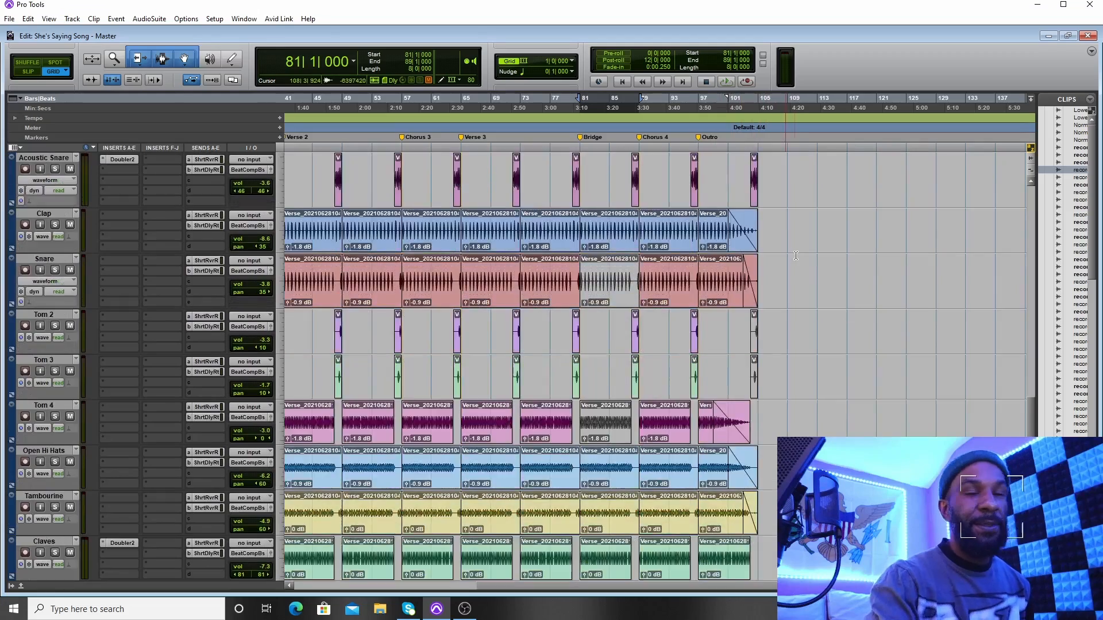
scroll(793, 258, "up", 8)
scroll(796, 264, "up", 8)
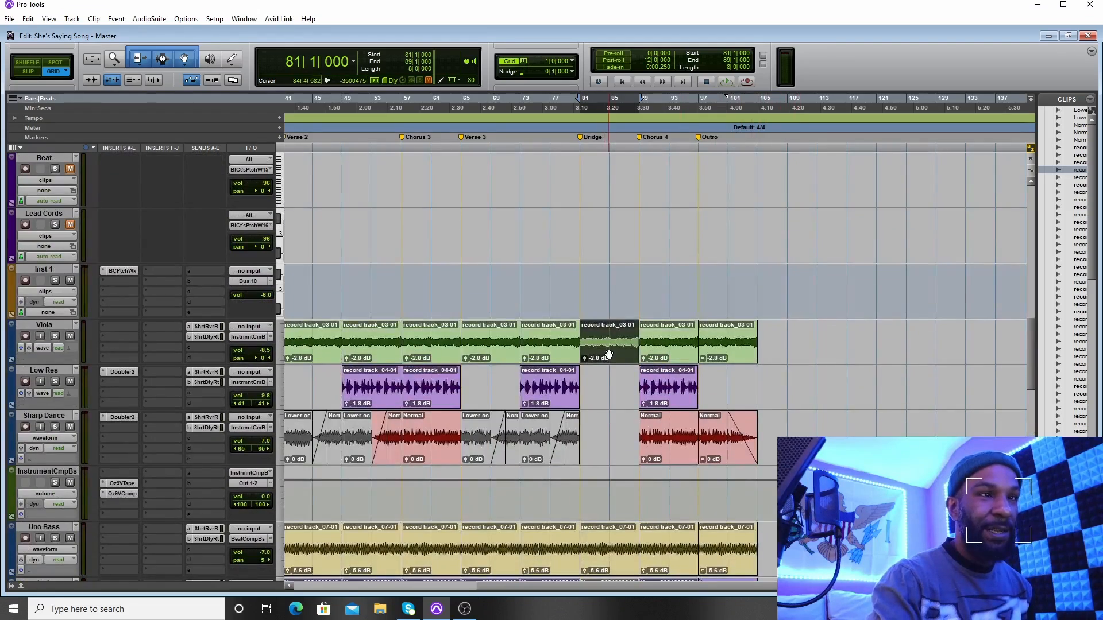
scroll(606, 350, "down", 6)
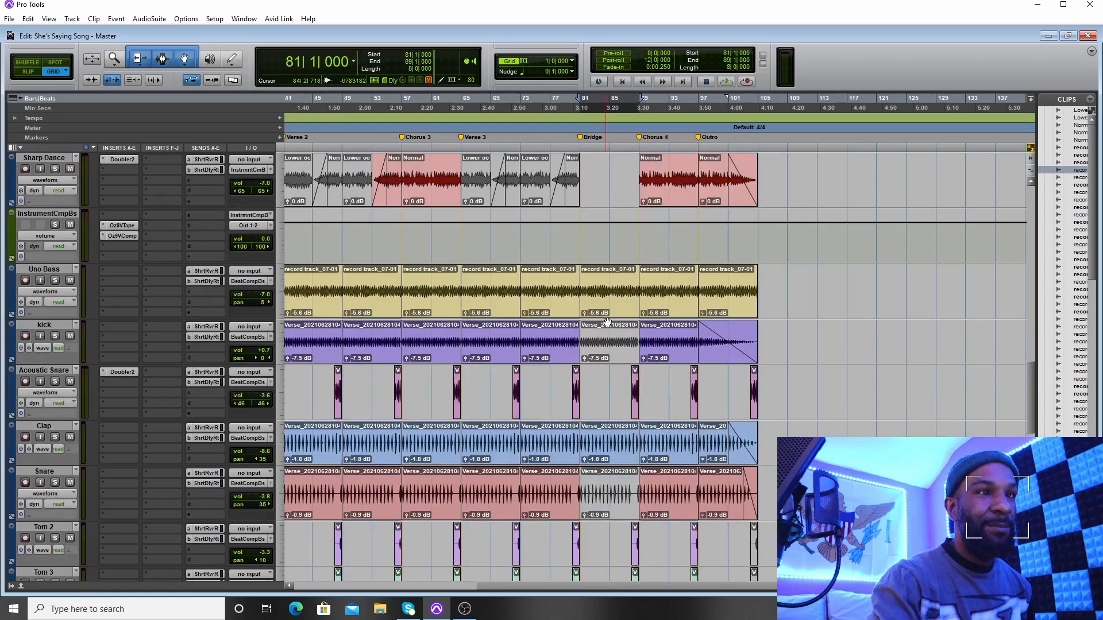
Step: Examine the Bridge clips from Uno Bass through the drums down to Claves, and return to the Viola and Low Res tracks
scroll(607, 322, "down", 2)
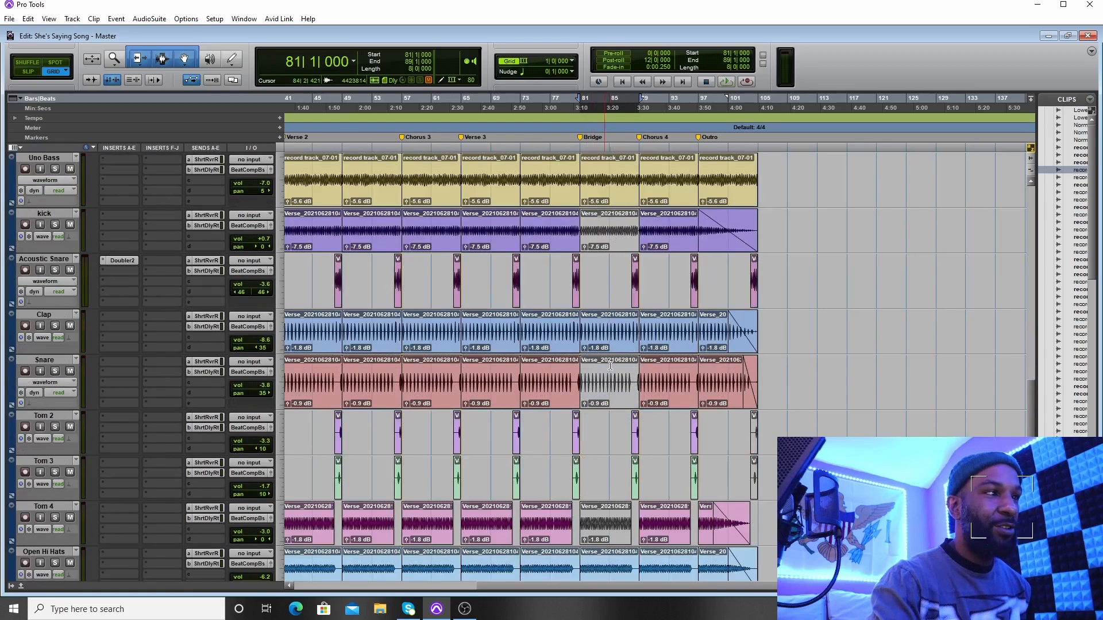
scroll(610, 365, "down", 1)
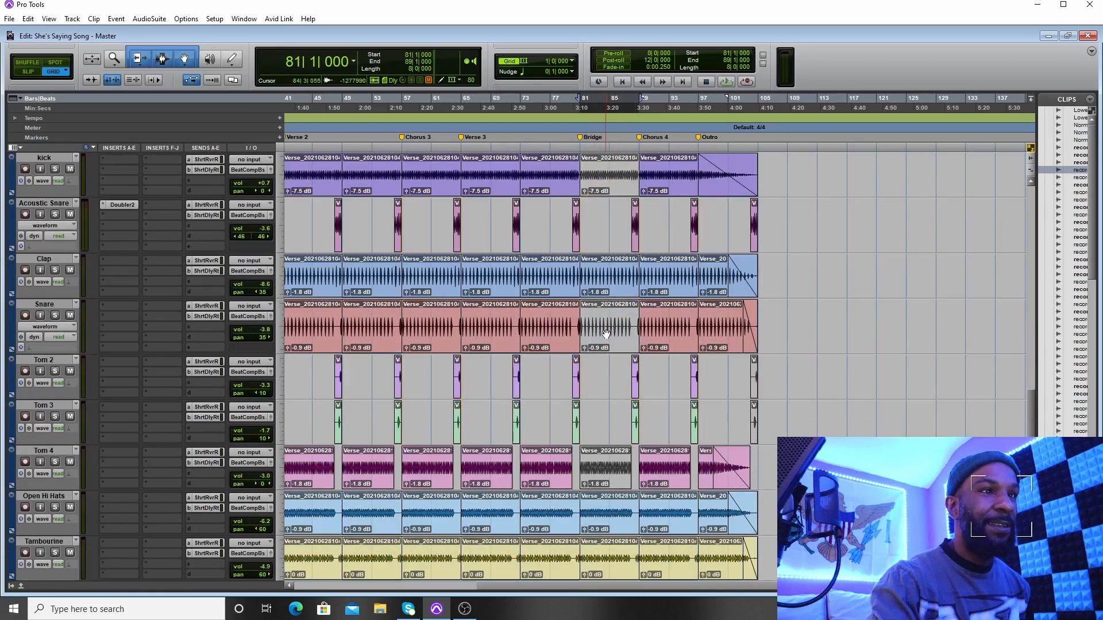
scroll(614, 348, "down", 3)
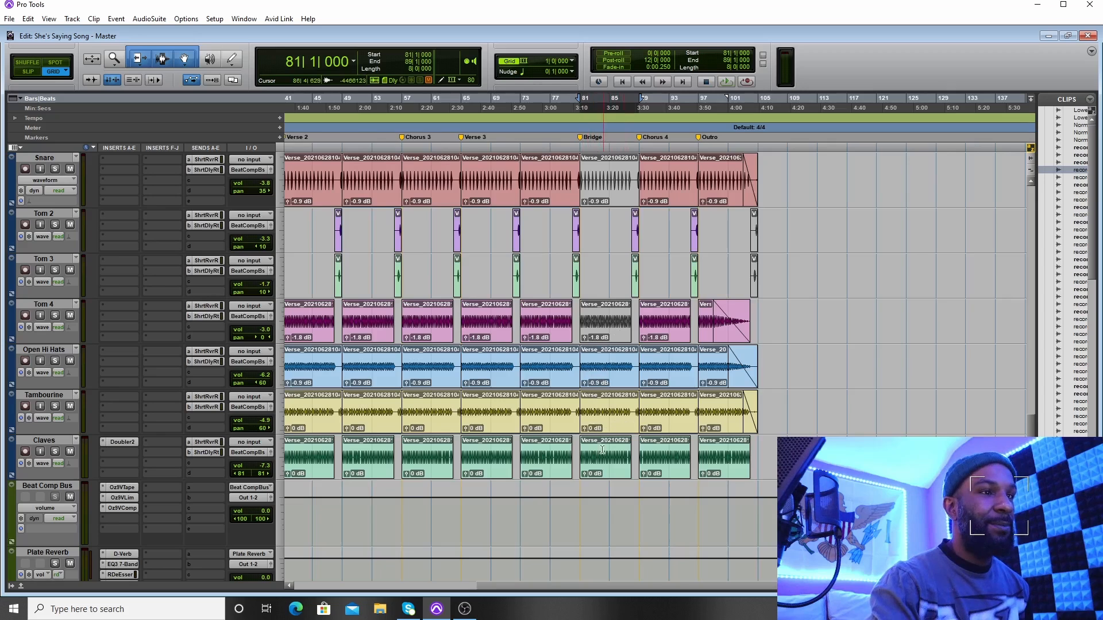
scroll(613, 339, "up", 4)
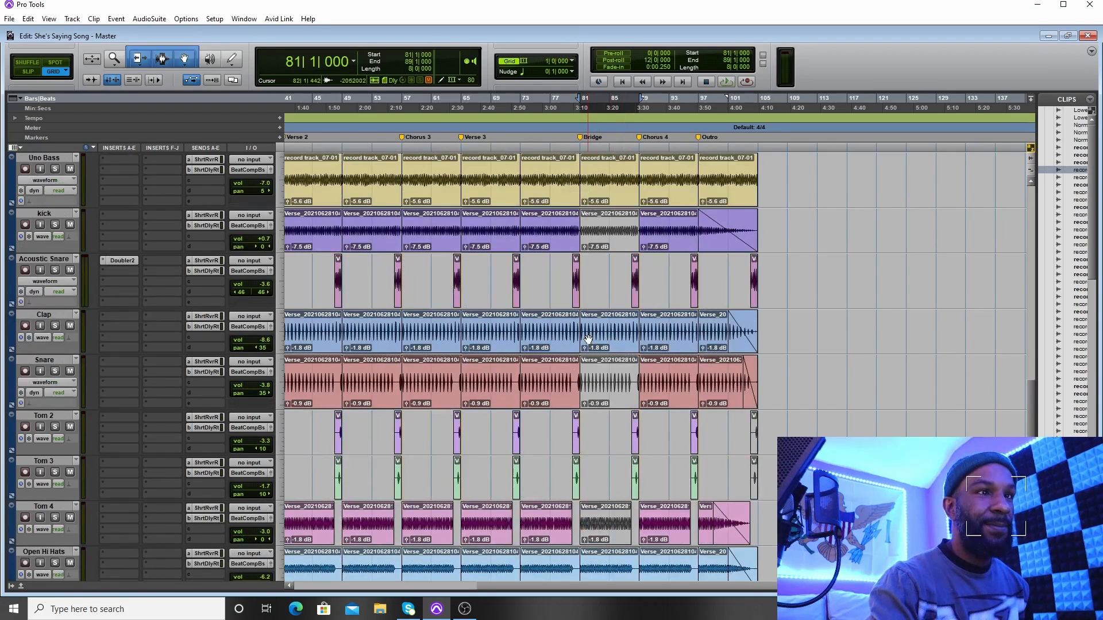
scroll(609, 336, "up", 3)
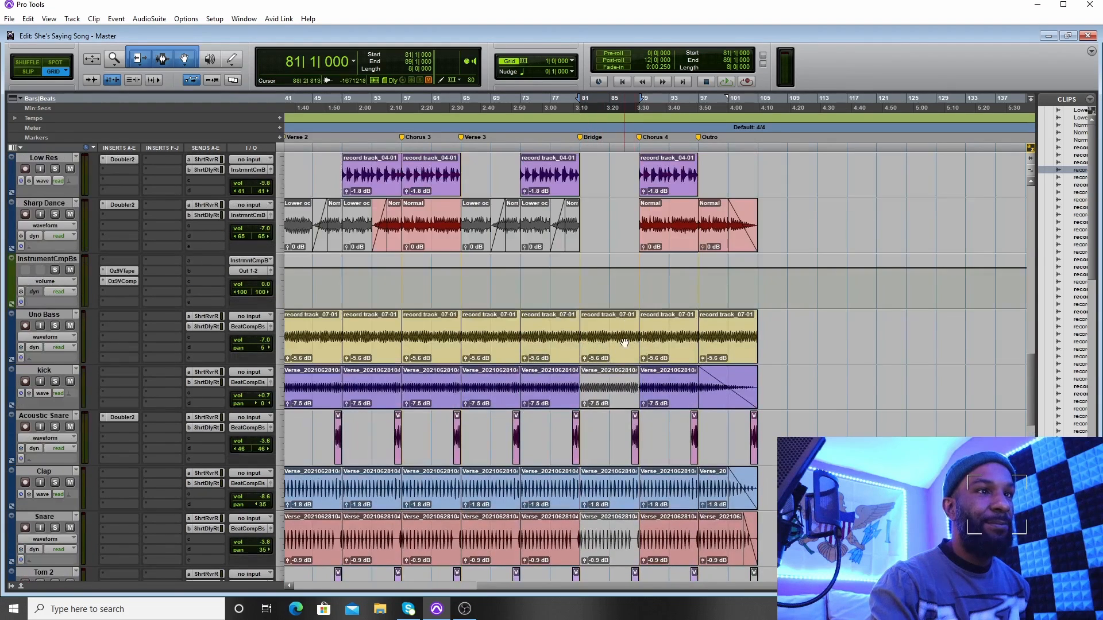
scroll(632, 345, "up", 3)
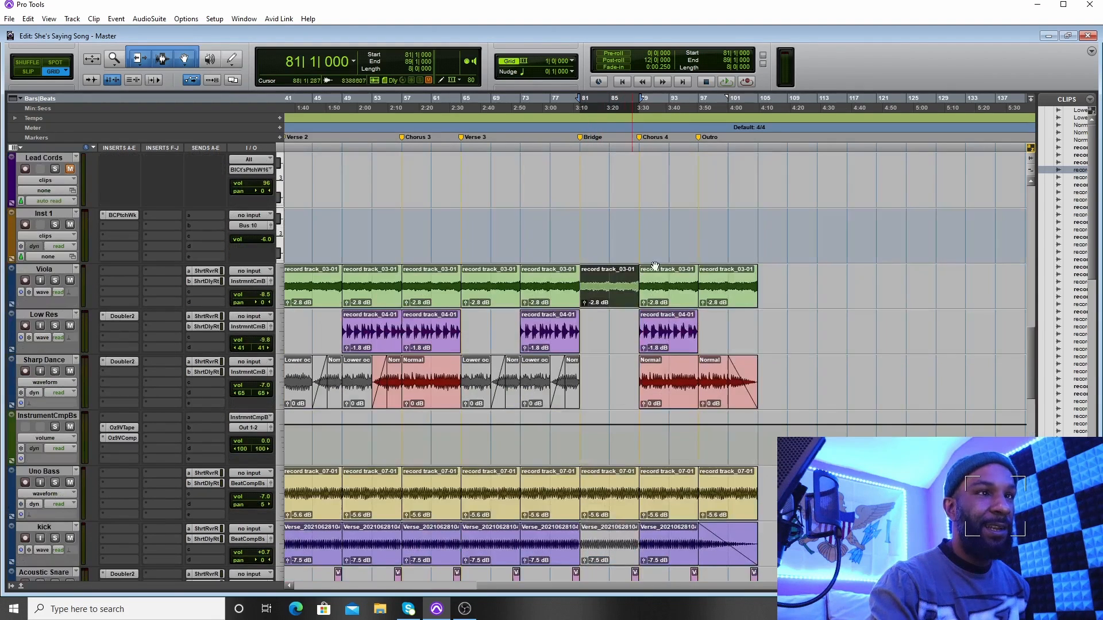
Step: Play the Bridge, bars 81 to 89, and watch the Viola, Low Res and Sharp Dance tracks during playback
left_click(725, 84)
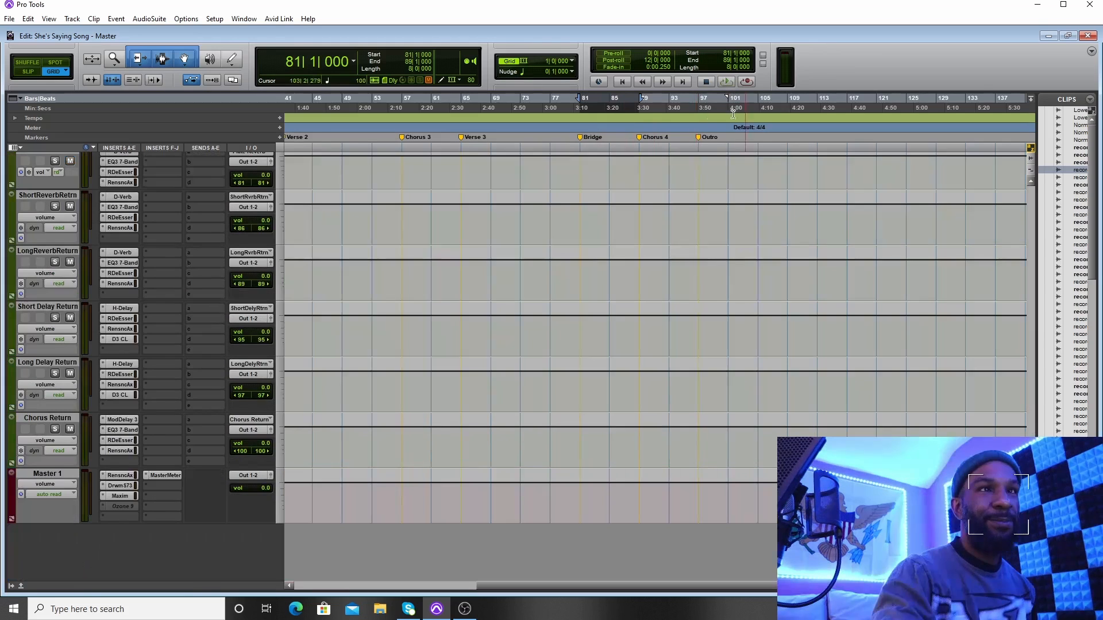
scroll(707, 285, "up", 15)
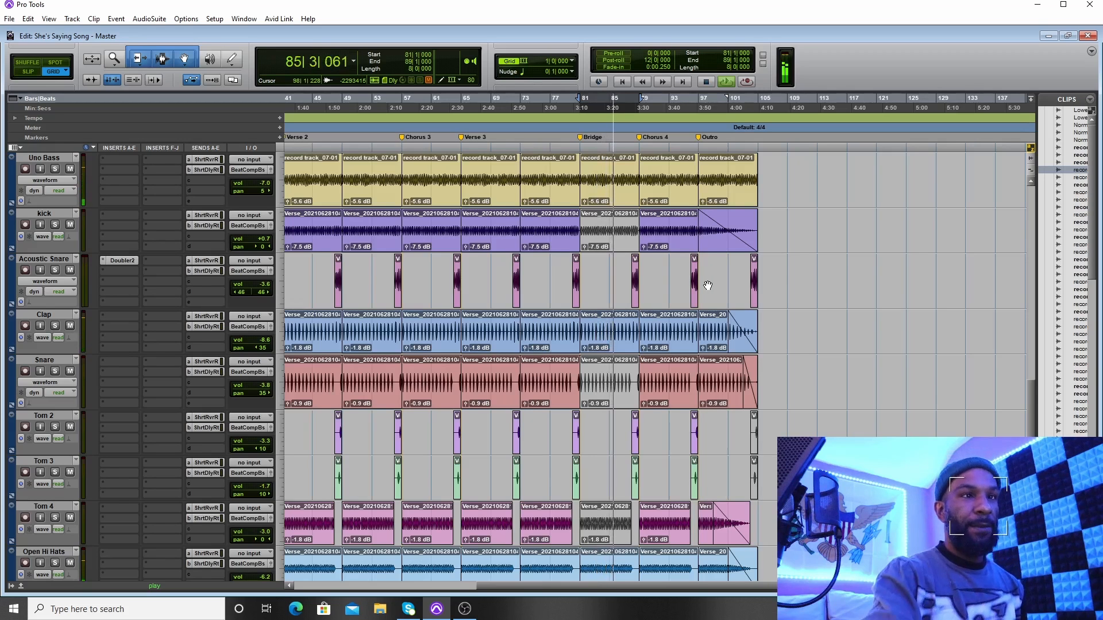
scroll(706, 286, "up", 6)
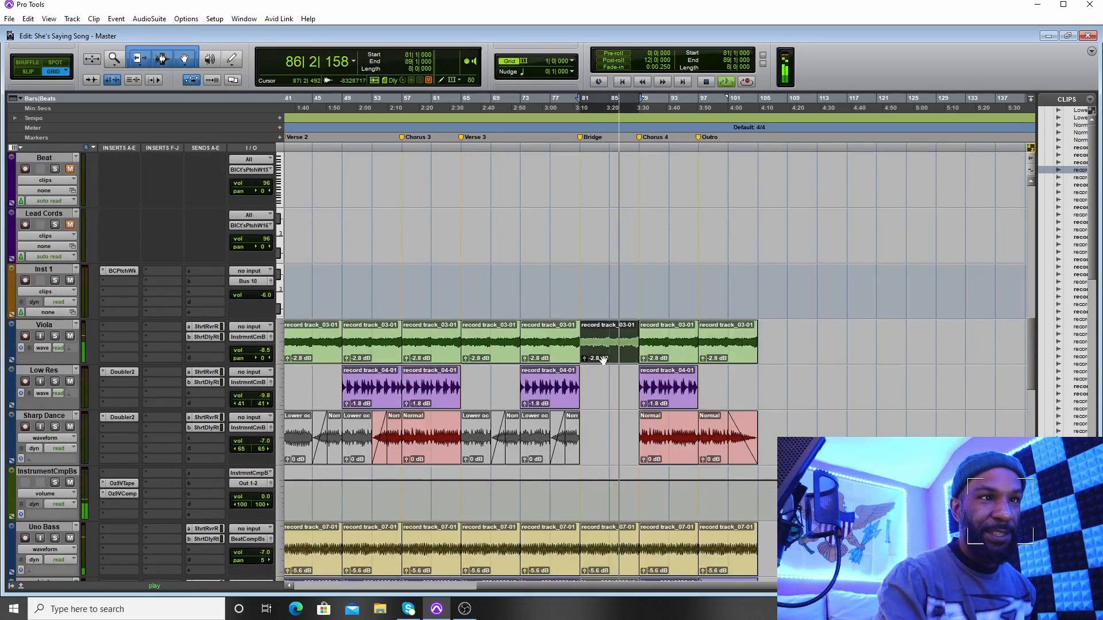
Step: Mute the InstrumentCmpBs bus and the Uno Bass track while the Bridge is playing
left_click(70, 484)
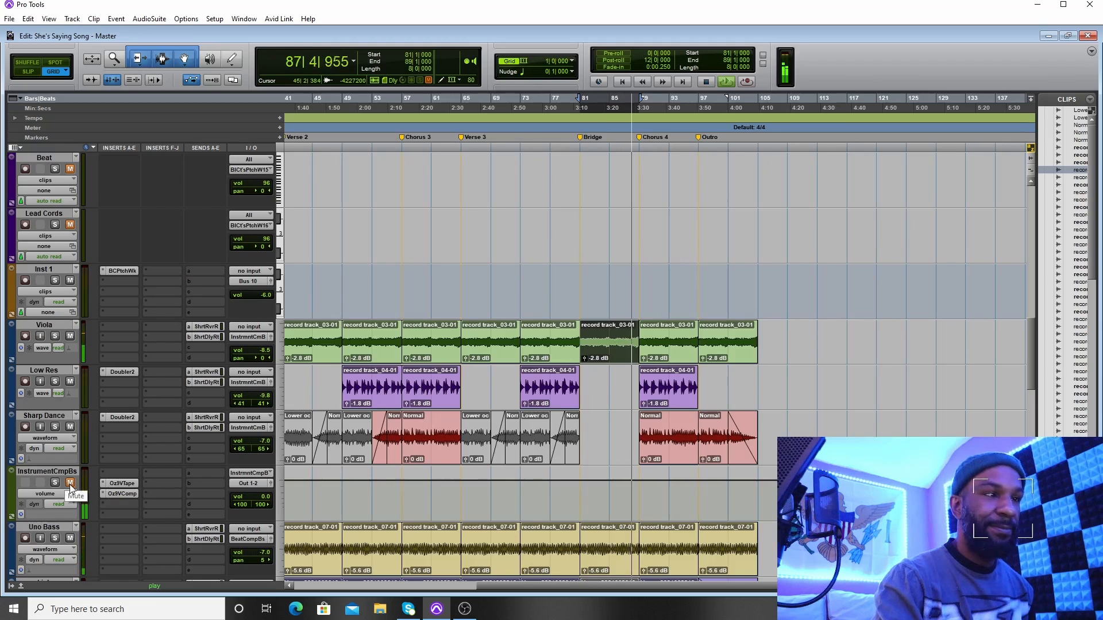
scroll(81, 448, "down", 5)
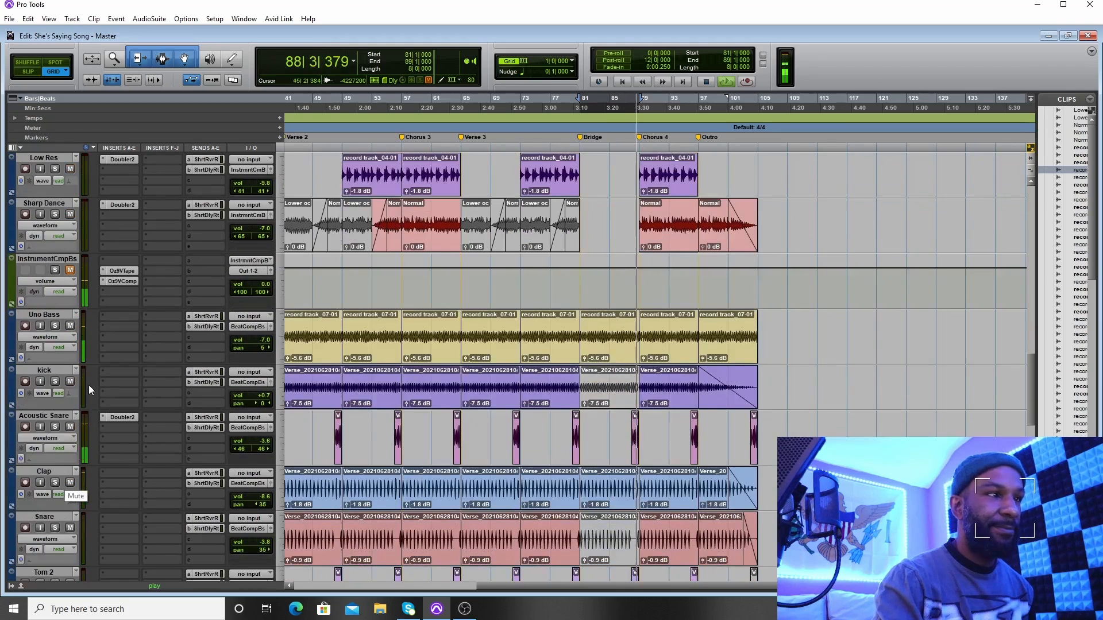
left_click(70, 326)
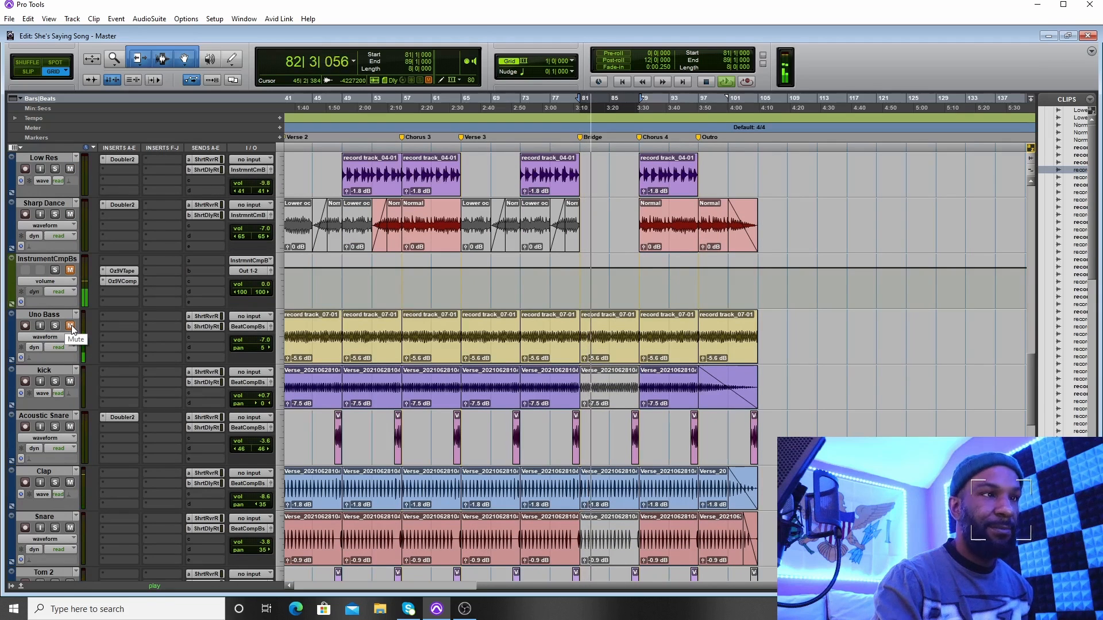
Step: Unmute the InstrumentCmpBs bus and the Uno Bass track during playback, and stop the Bridge
scroll(86, 328, "up", 3)
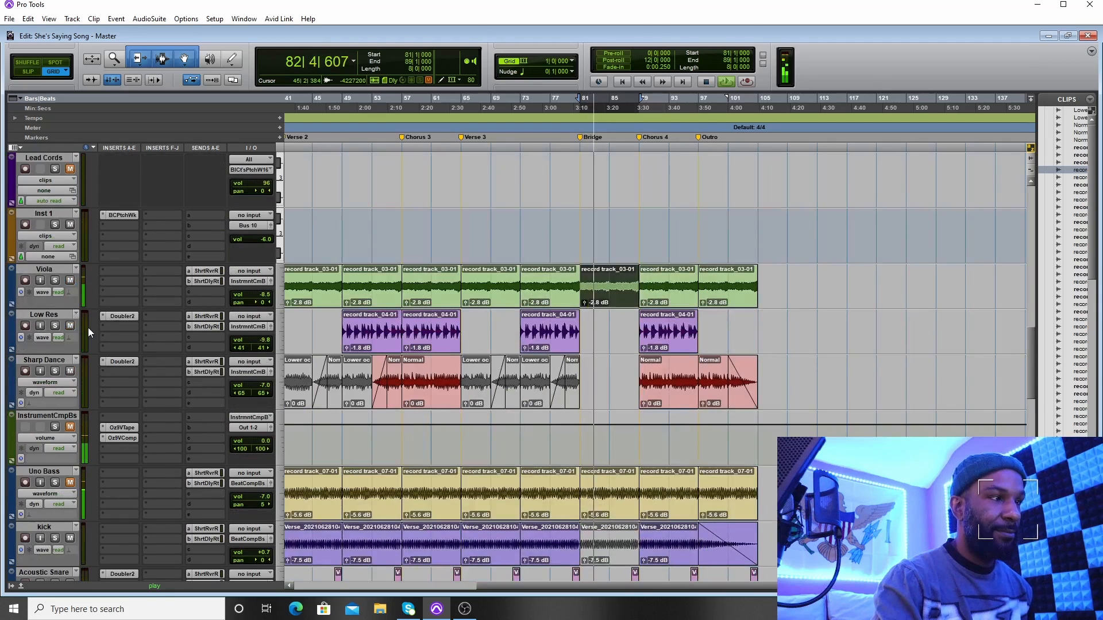
left_click(70, 281)
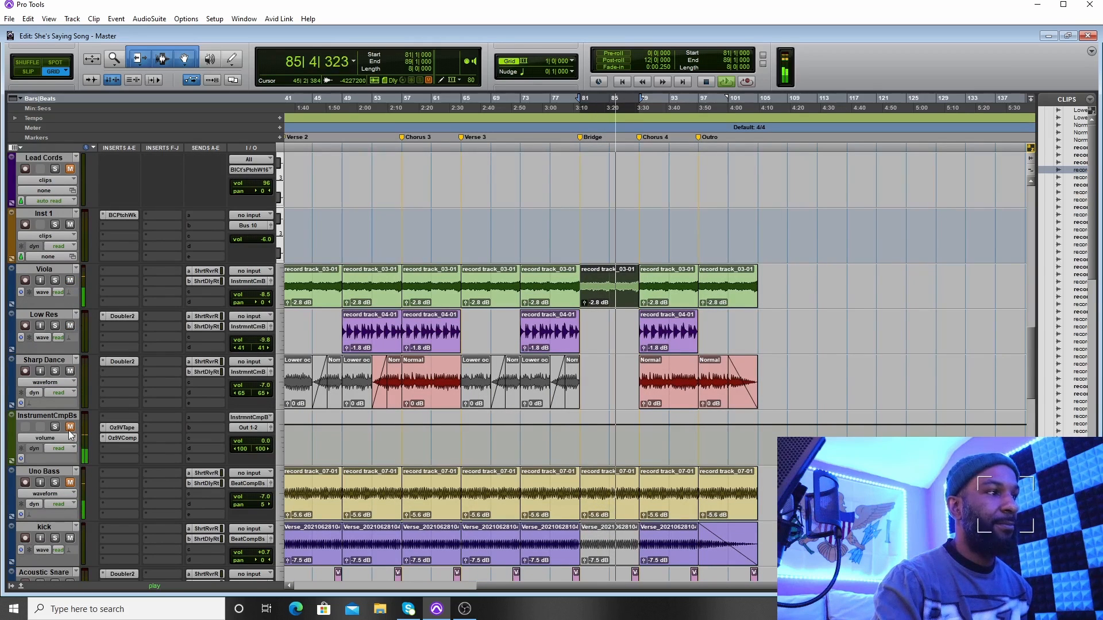
left_click(70, 427)
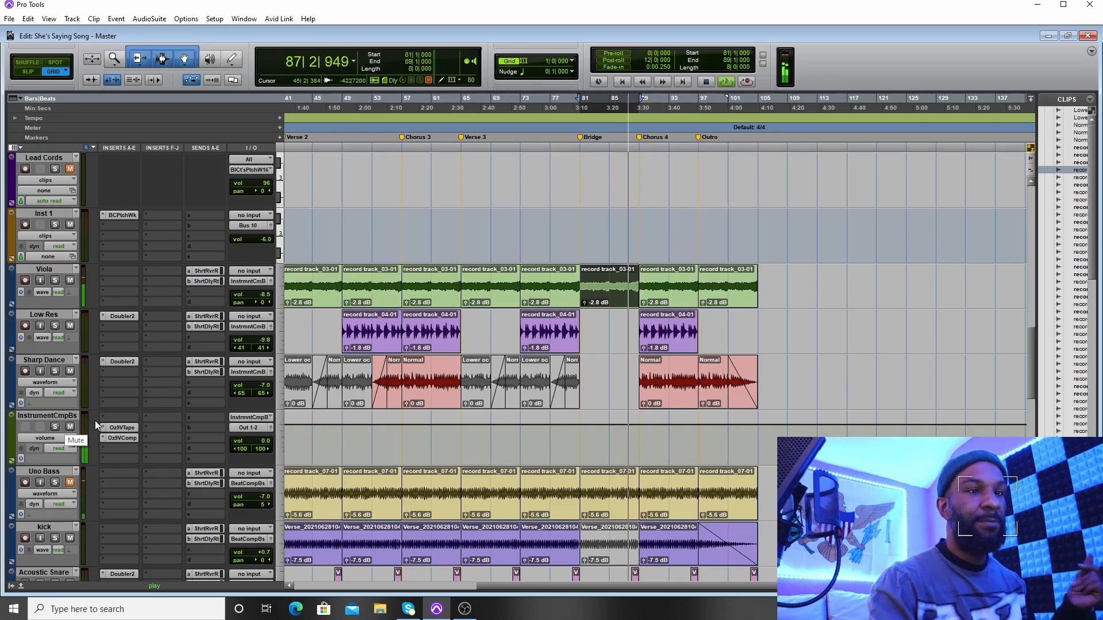
scroll(97, 421, "down", 2)
left_click(69, 371)
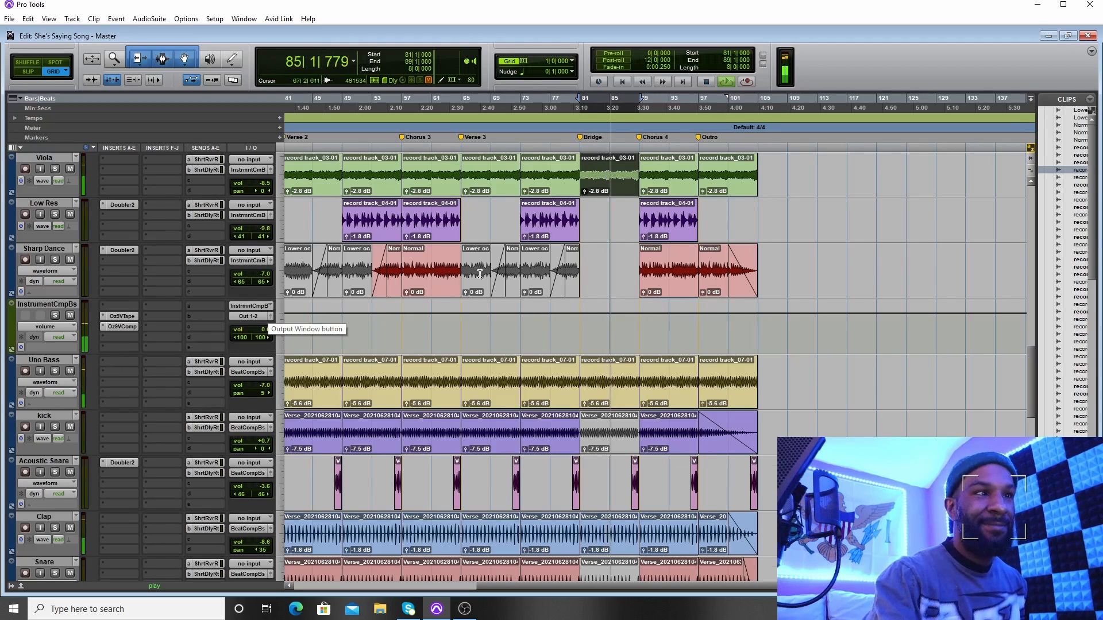
scroll(430, 289, "up", 5)
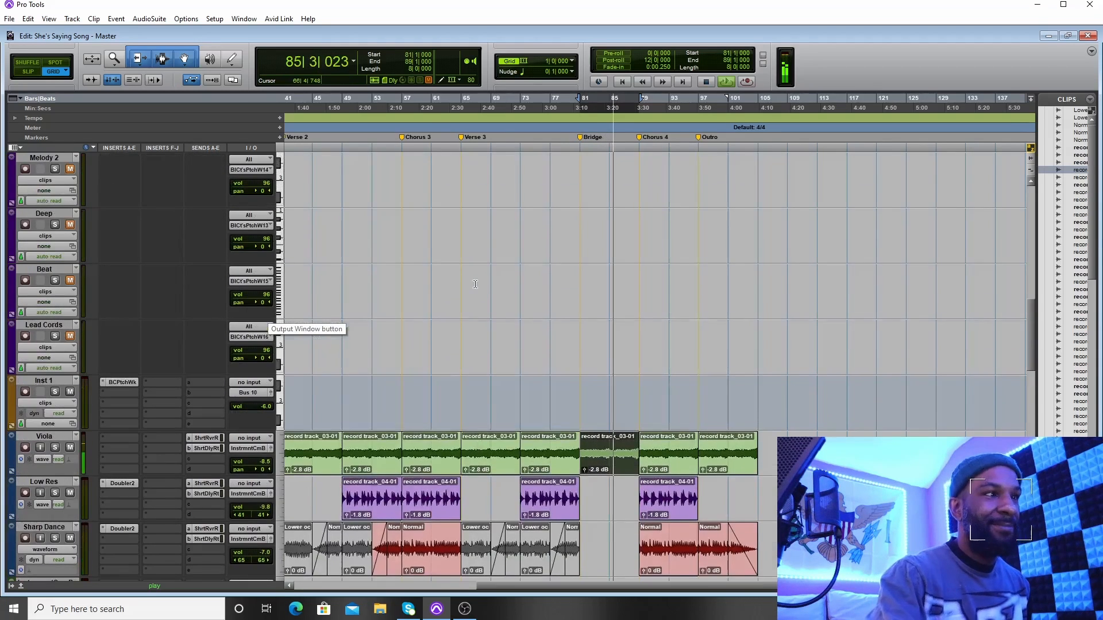
left_click(708, 82)
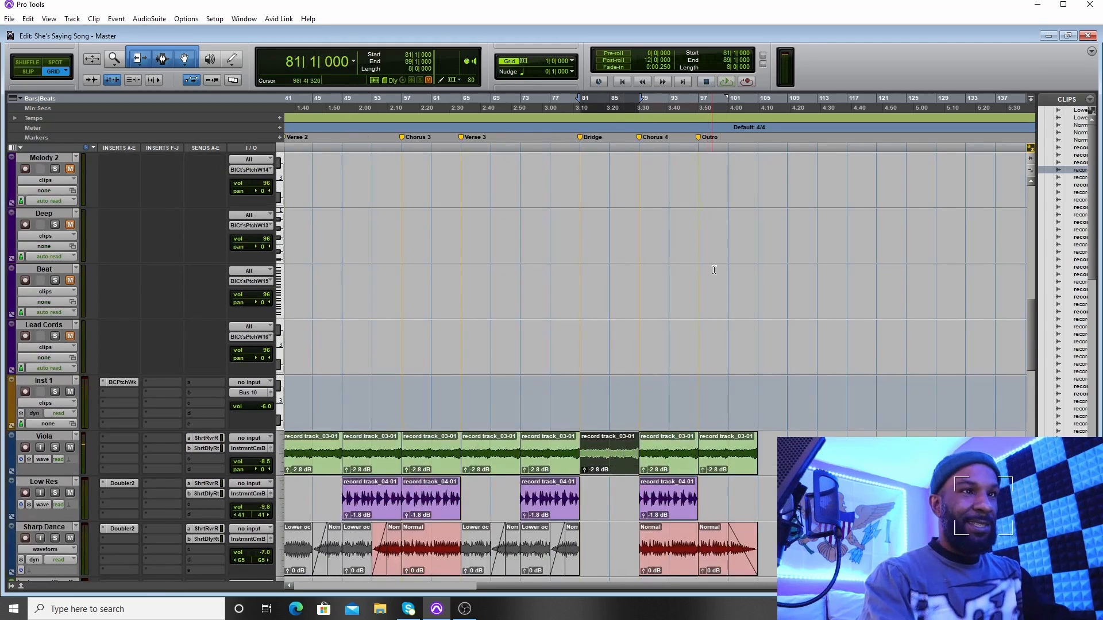
Step: Show the whole song from Intro to Outro in the timeline and look over the instrument and drum clips
key("ctrl+bracketleft")
scroll(534, 251, "down", 5)
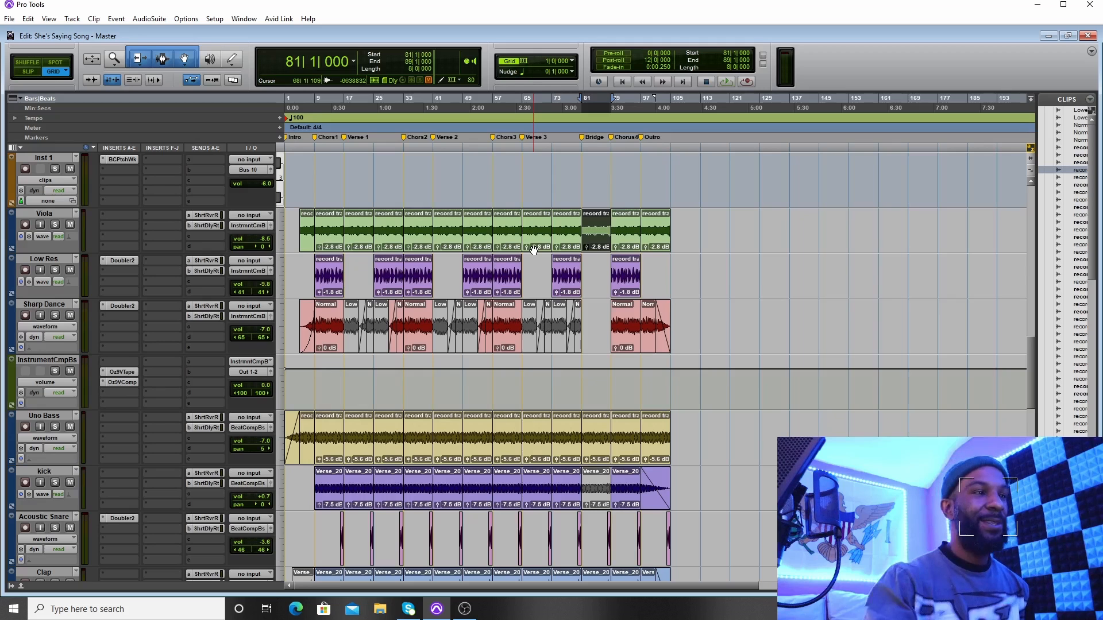
scroll(377, 366, "down", 3)
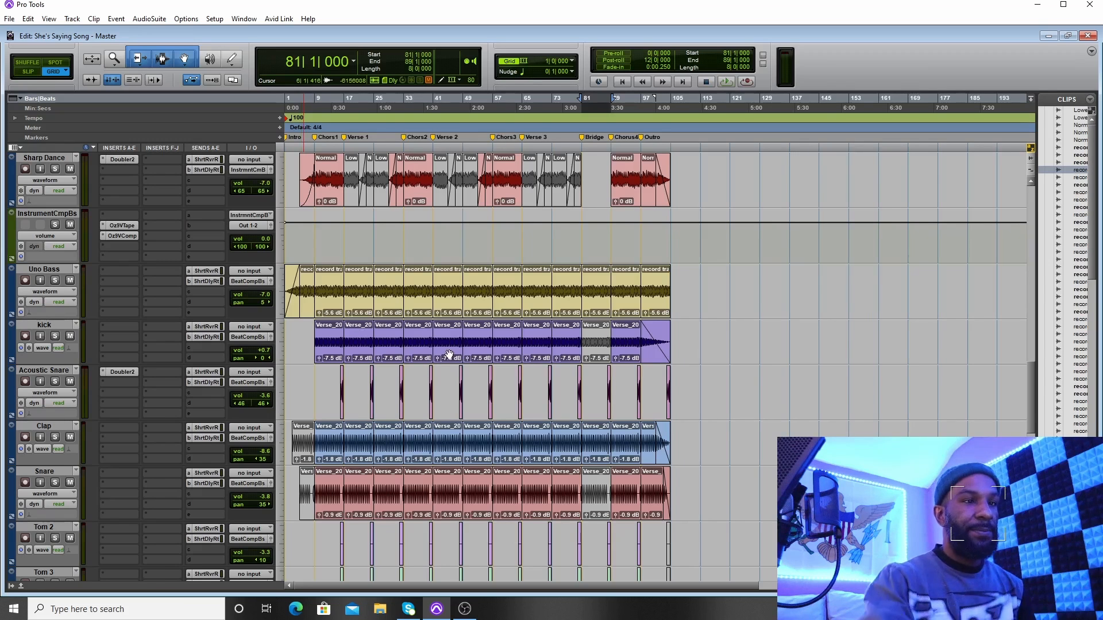
Step: Switch to OBS Studio to check the recording, and return to the Pro Tools session
left_click(464, 612)
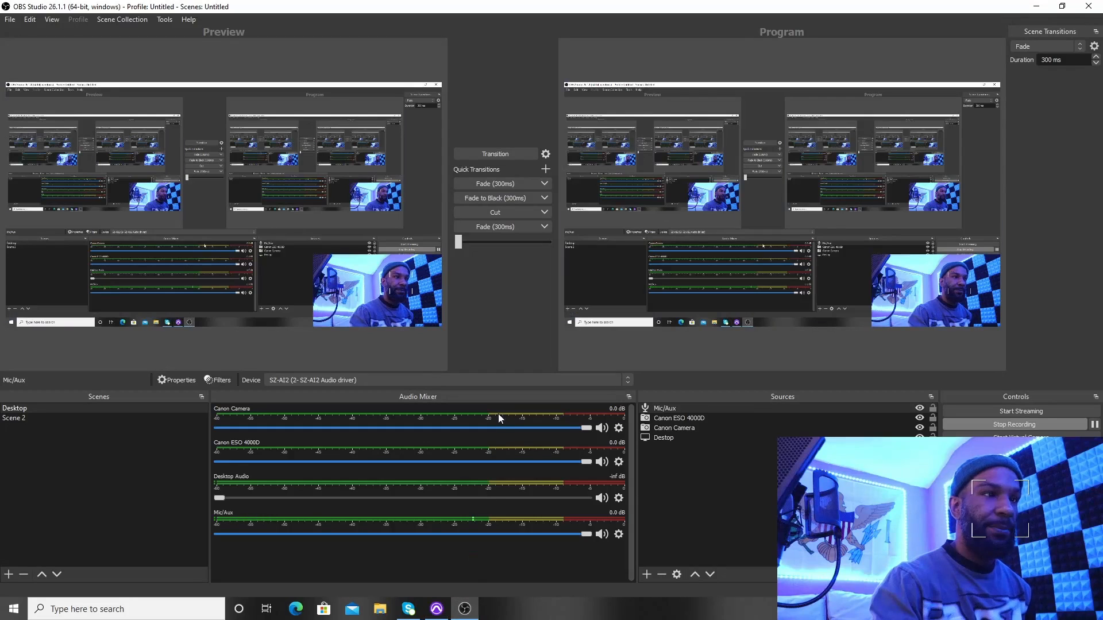
left_click(98, 419)
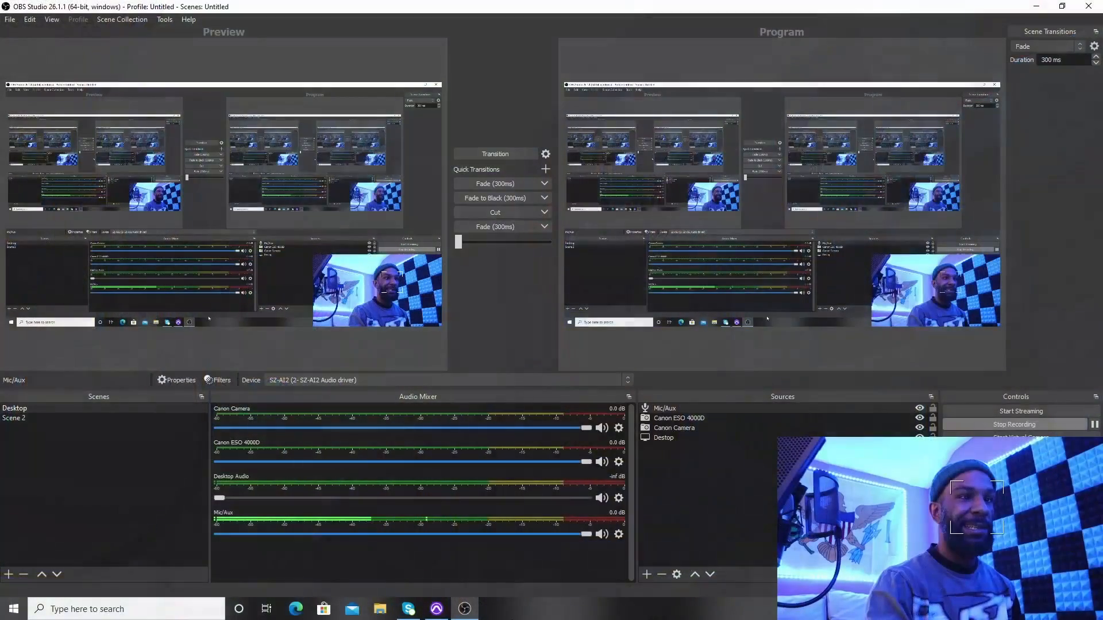
left_click(428, 611)
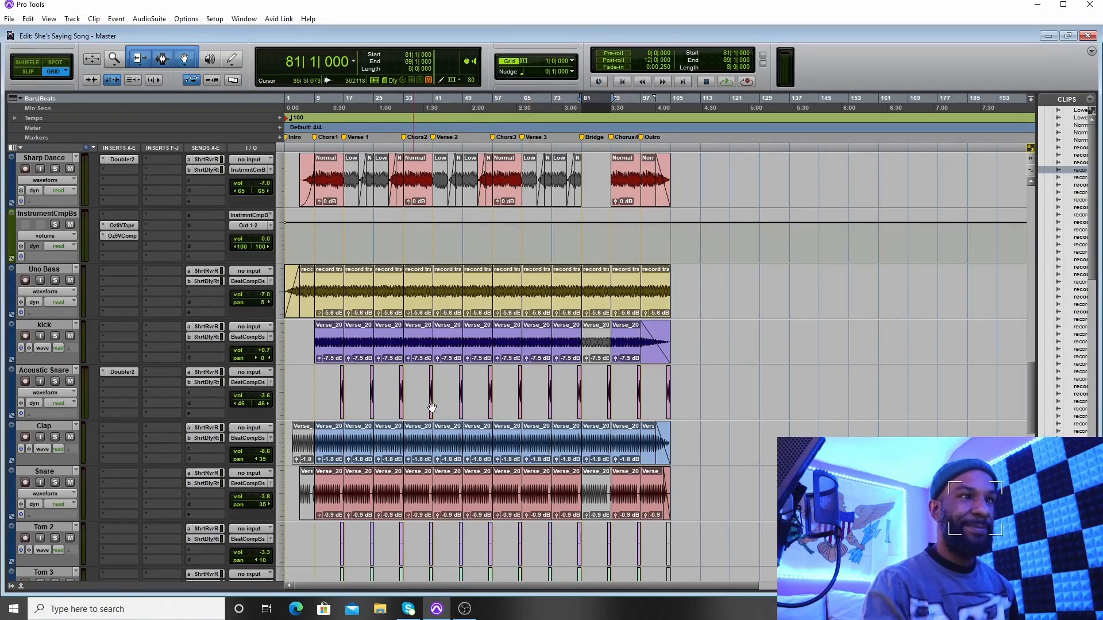
Step: Review the vocal tracks from Lead Vocal to Spice and the vocal buses below them across the whole song
scroll(357, 422, "down", 15)
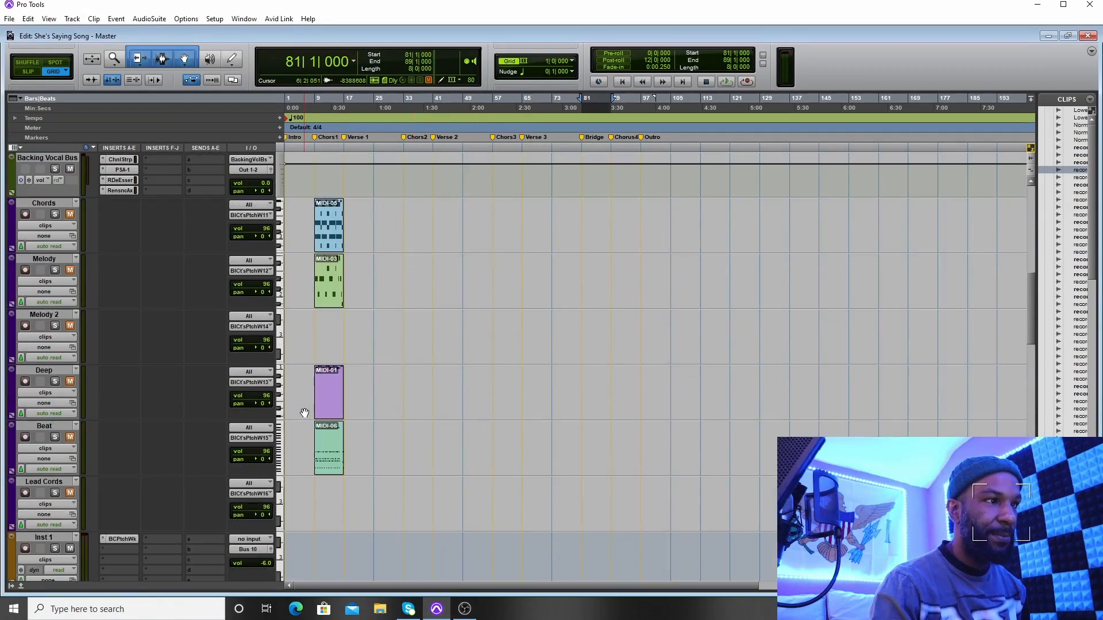
scroll(306, 413, "up", 5)
scroll(306, 413, "up", 5)
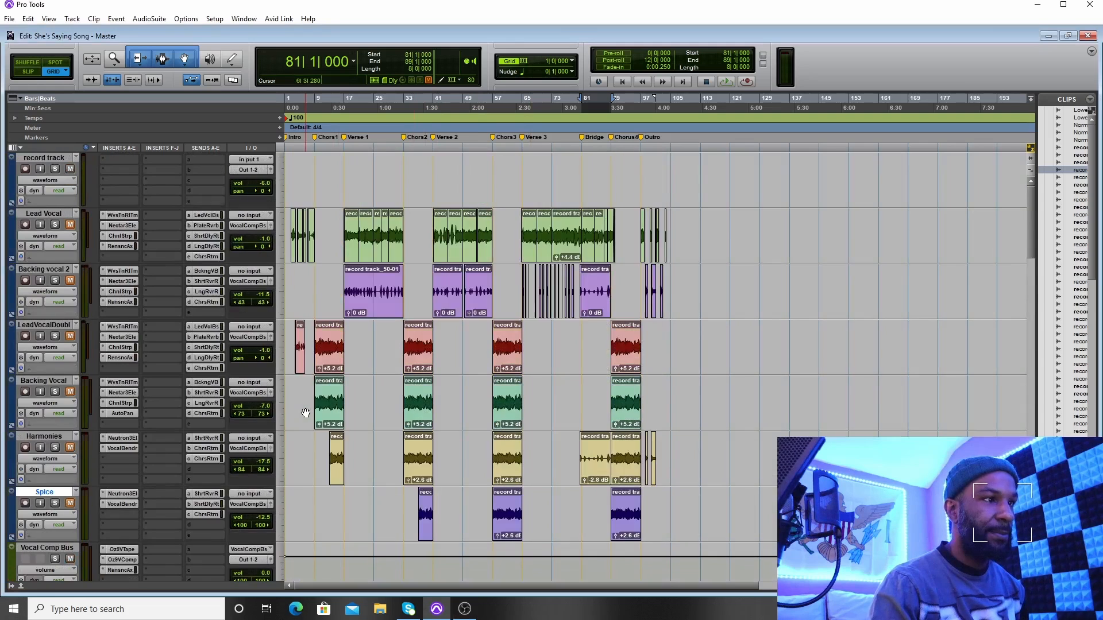
scroll(305, 413, "down", 3)
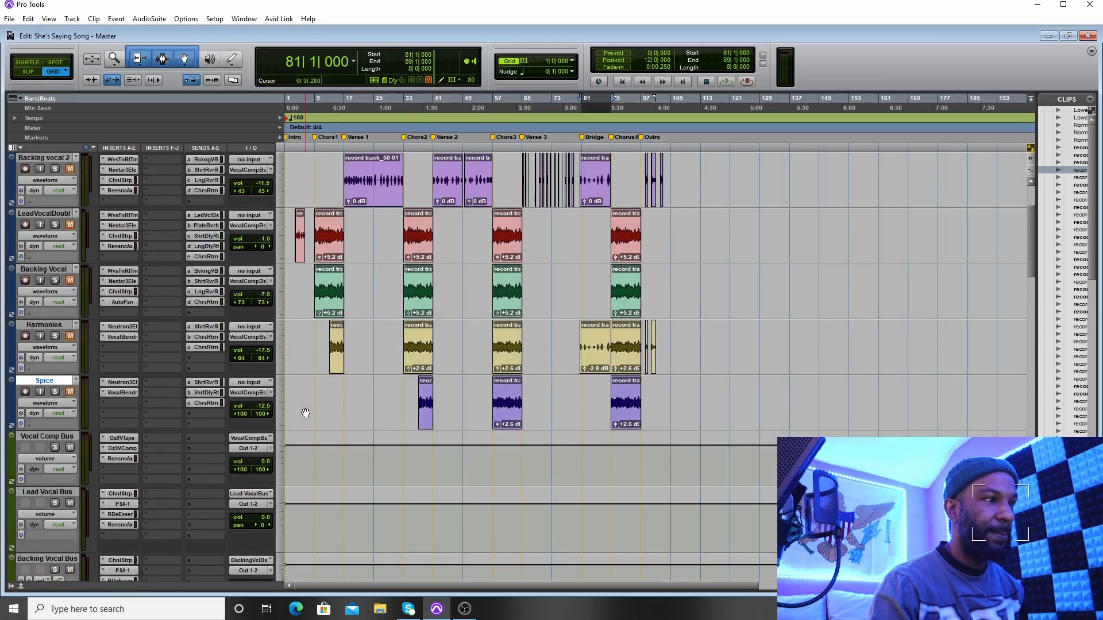
scroll(305, 413, "down", 1)
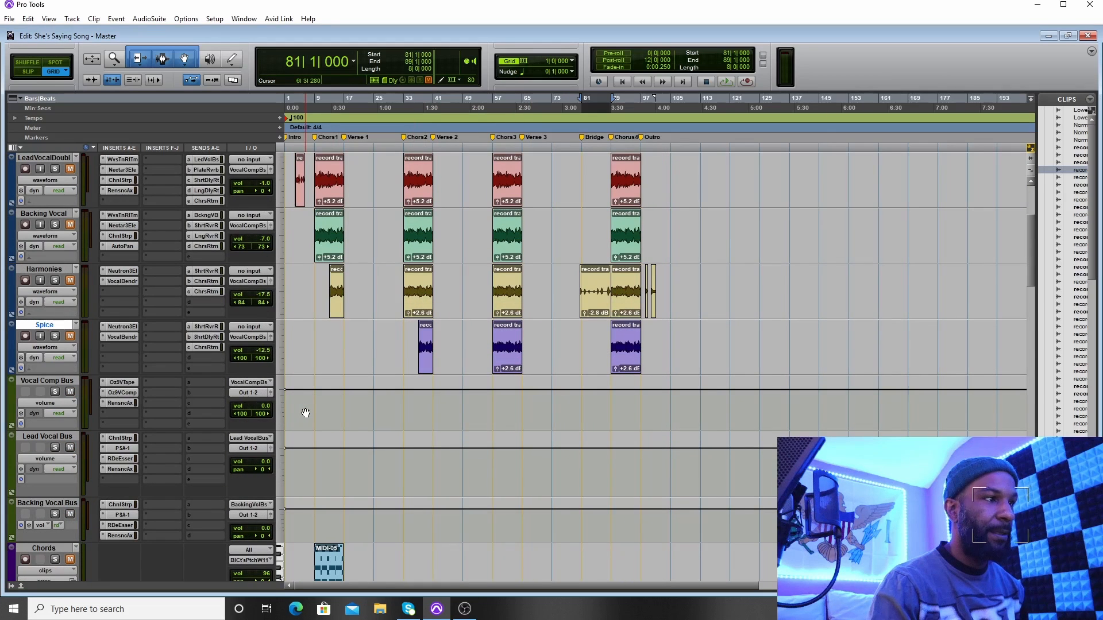
scroll(144, 446, "down", 1)
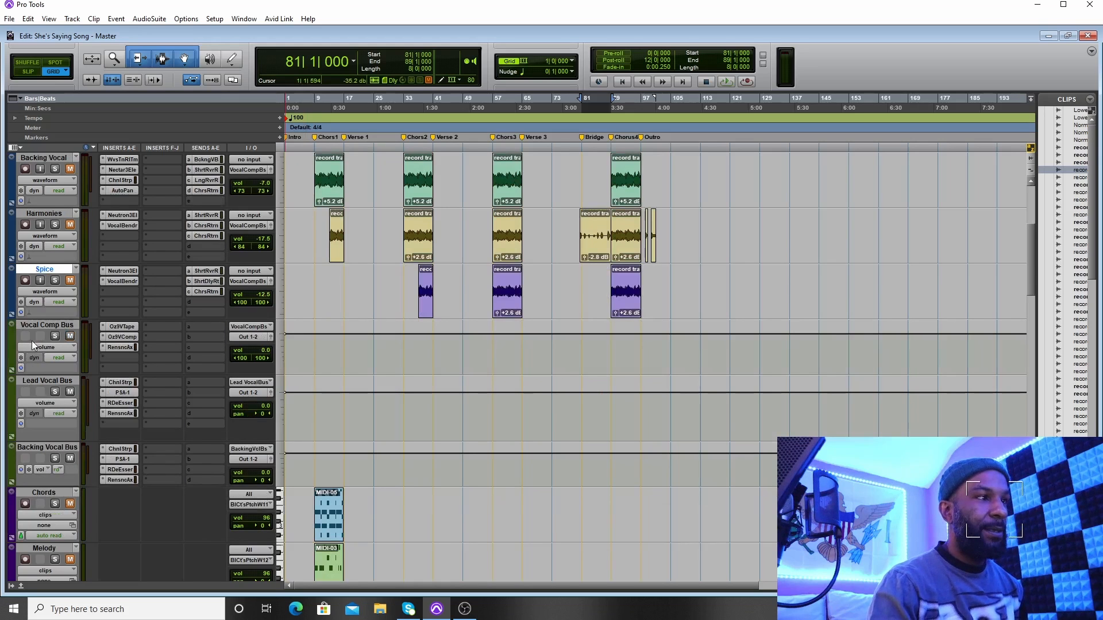
Step: Look through the MIDI, instrument, drum and effect return tracks down to Master 1, and return to the Viola track
scroll(36, 385, "down", 8)
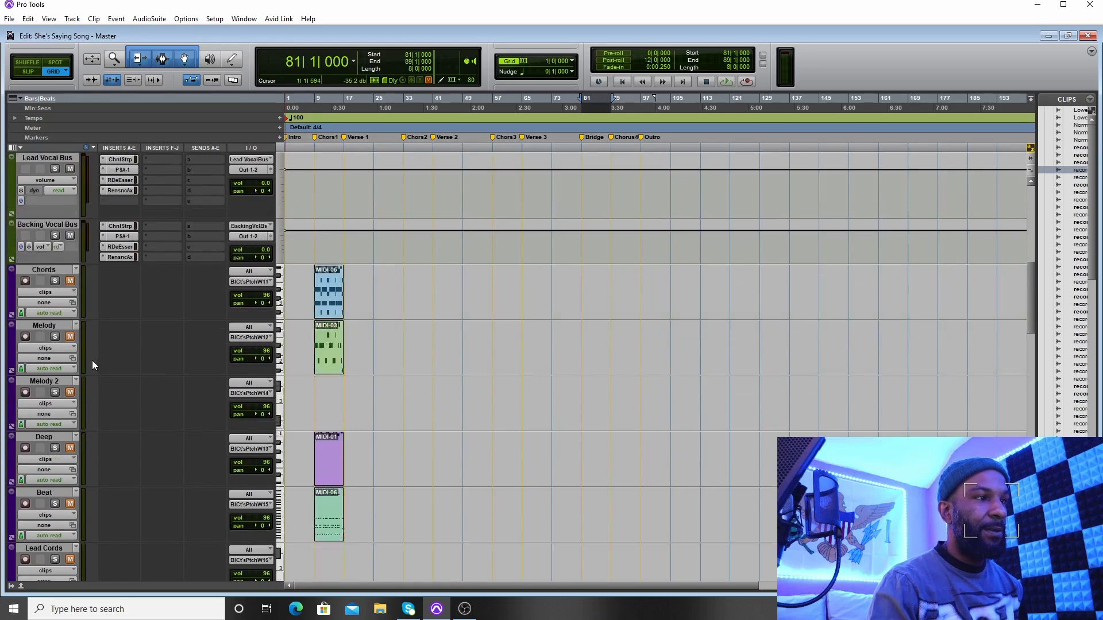
scroll(98, 359, "down", 2)
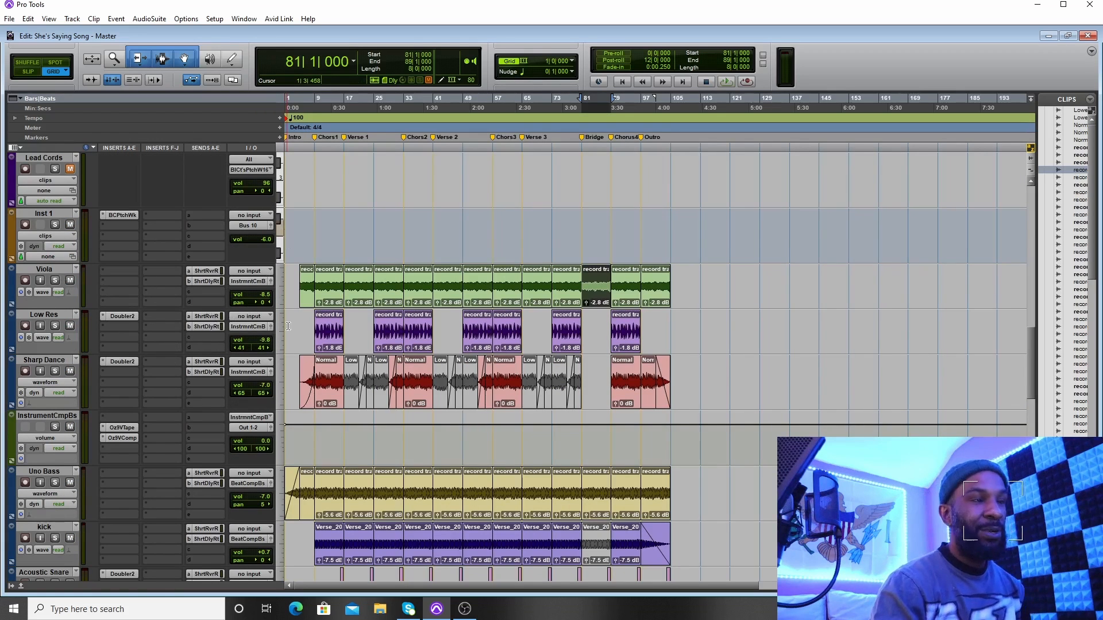
scroll(348, 277, "down", 1)
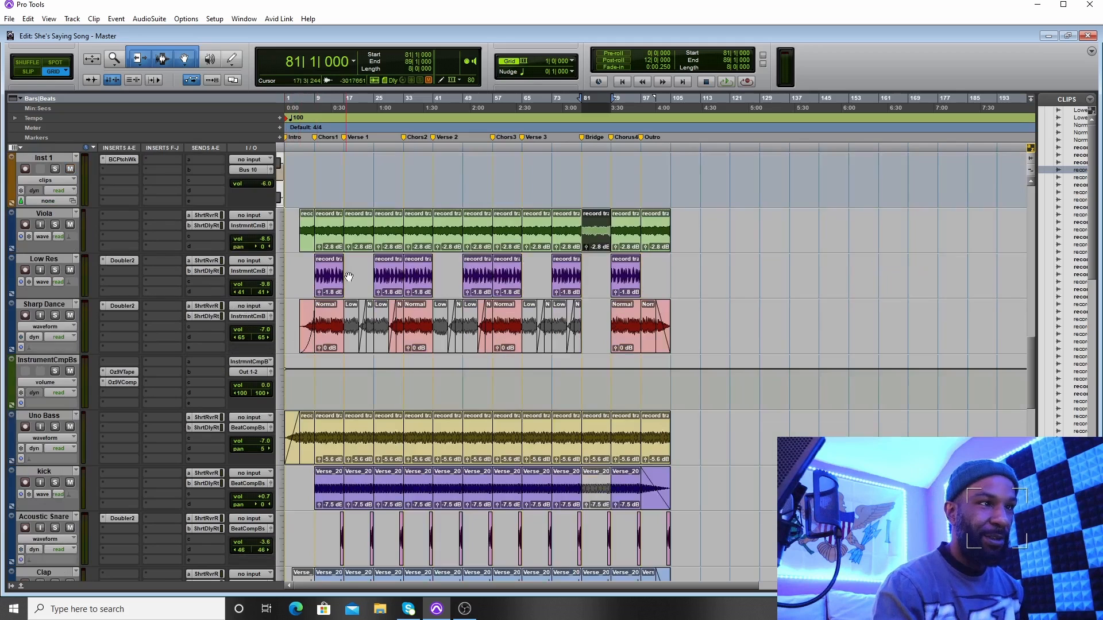
scroll(348, 277, "down", 10)
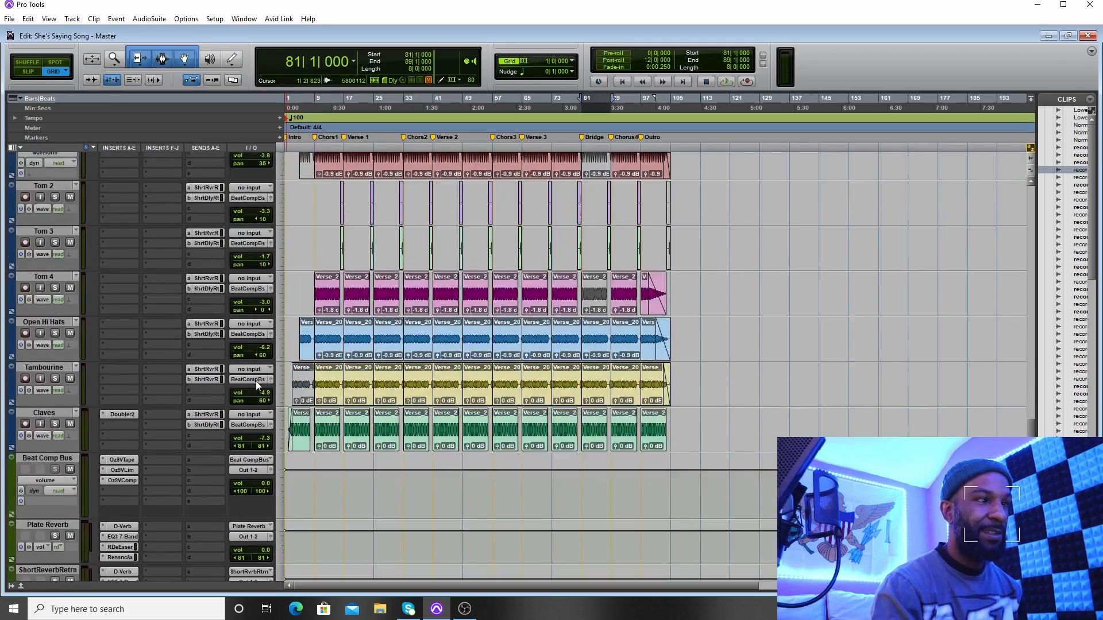
scroll(257, 380, "down", 8)
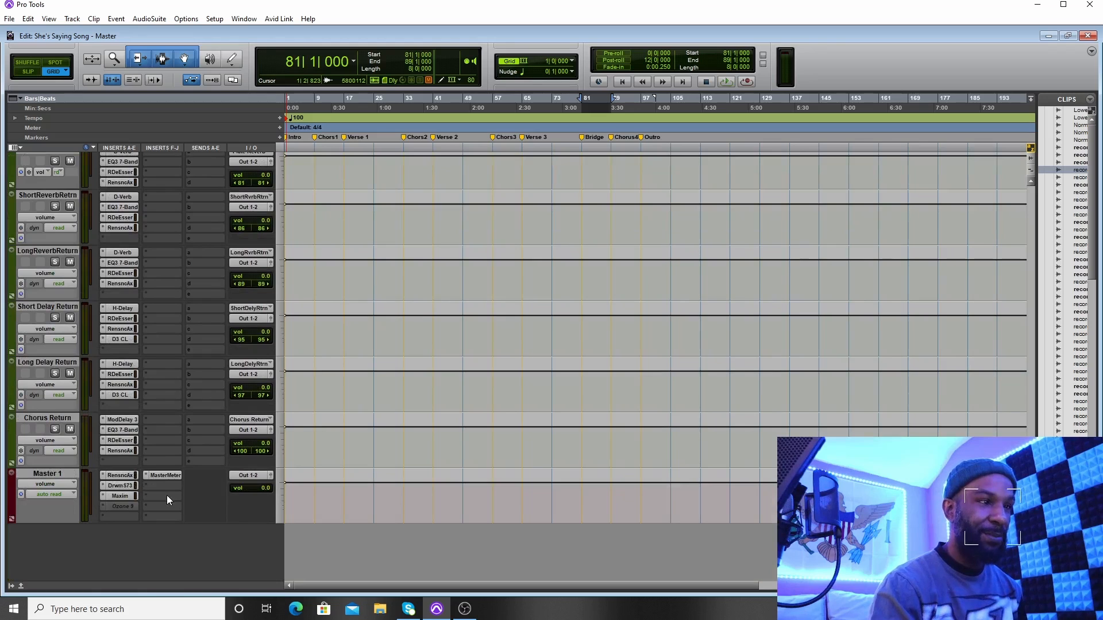
scroll(235, 442, "up", 9)
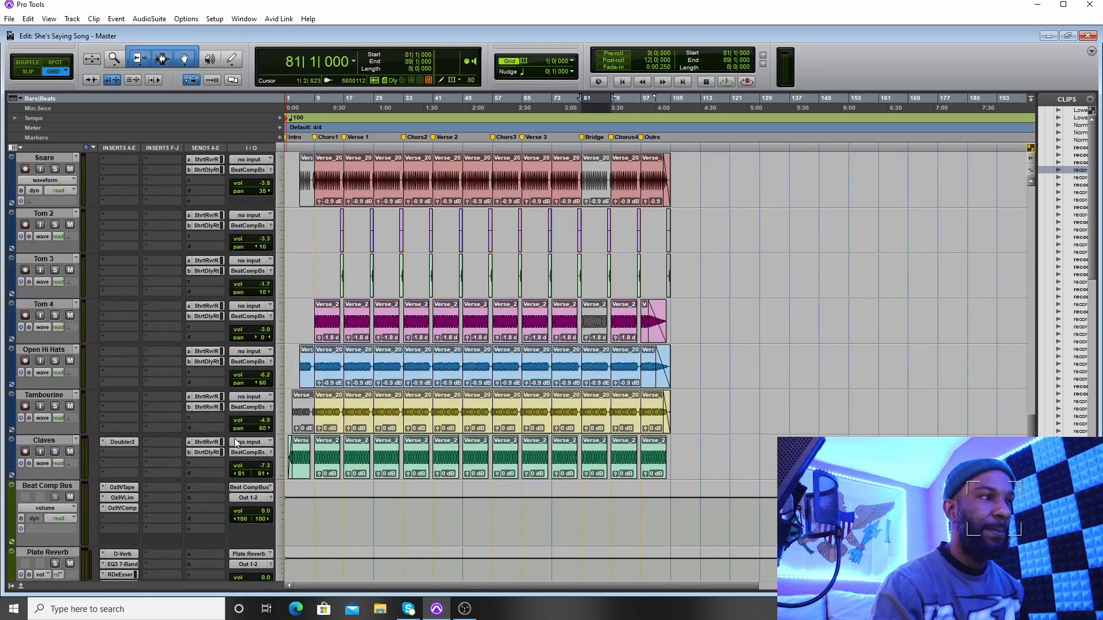
scroll(236, 442, "up", 8)
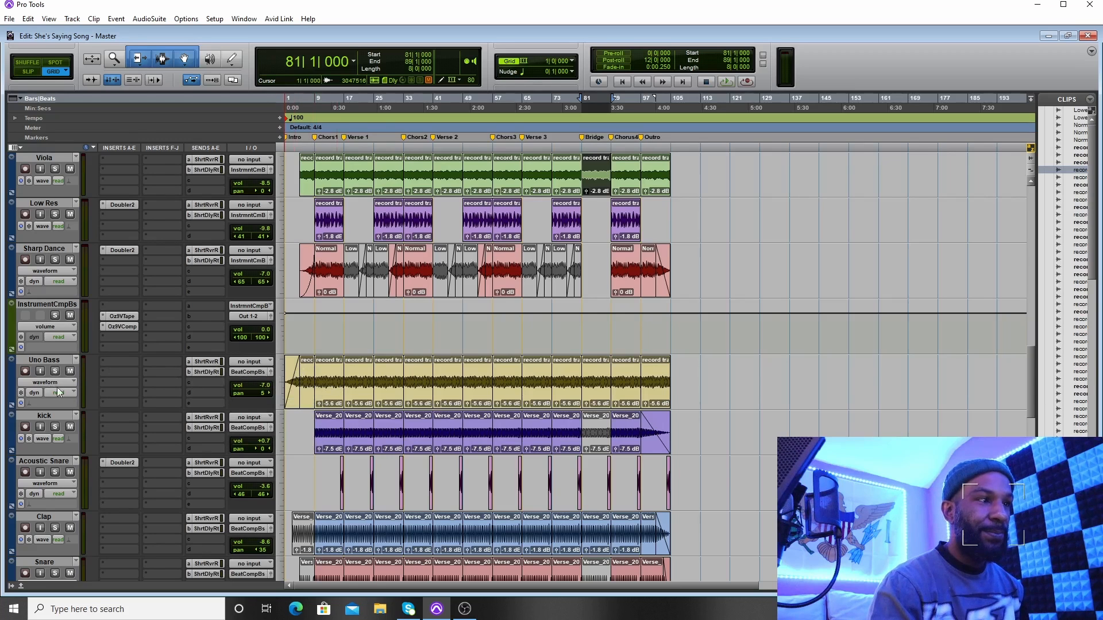
Step: Review the bass, drum and percussion tracks from Uno Bass to Claves and the inserts on the Beat Comp Bus
scroll(143, 408, "down", 3)
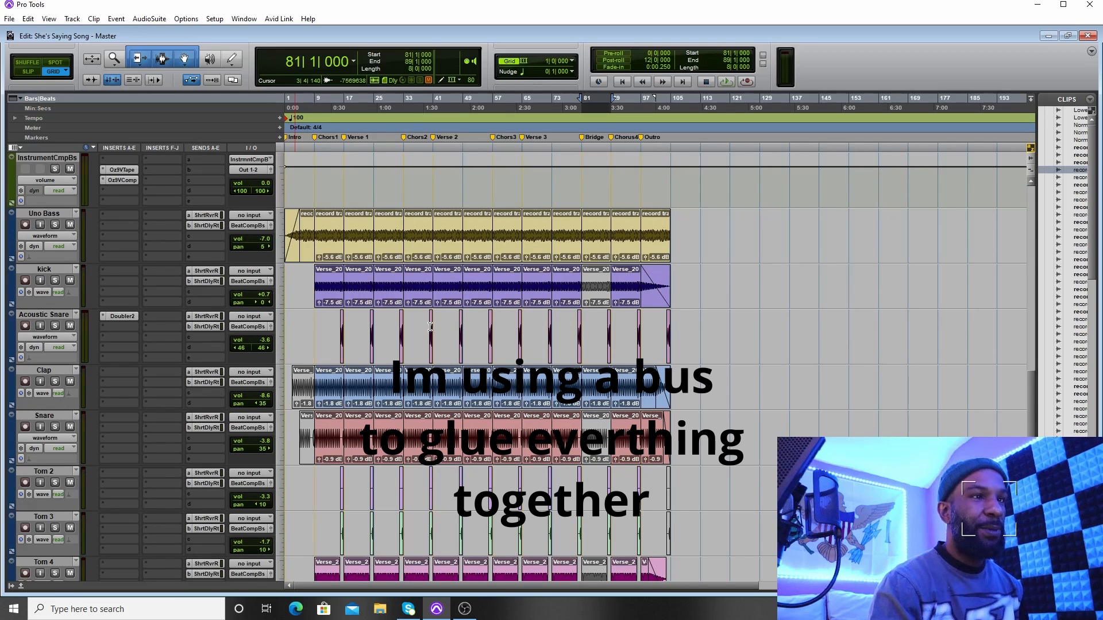
scroll(267, 367, "down", 5)
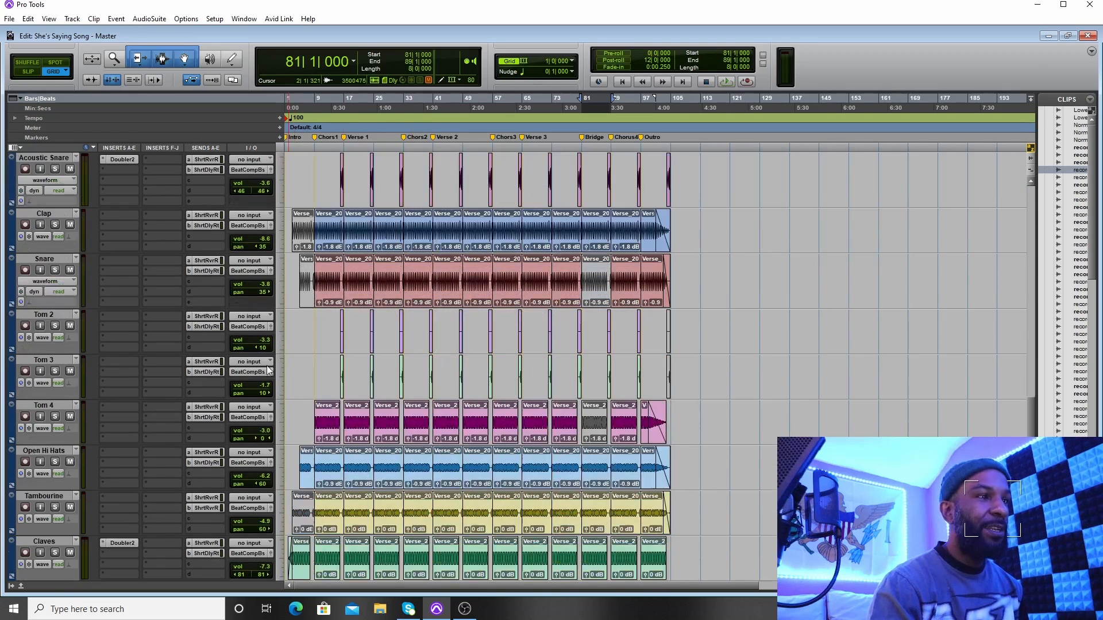
scroll(163, 396, "down", 1)
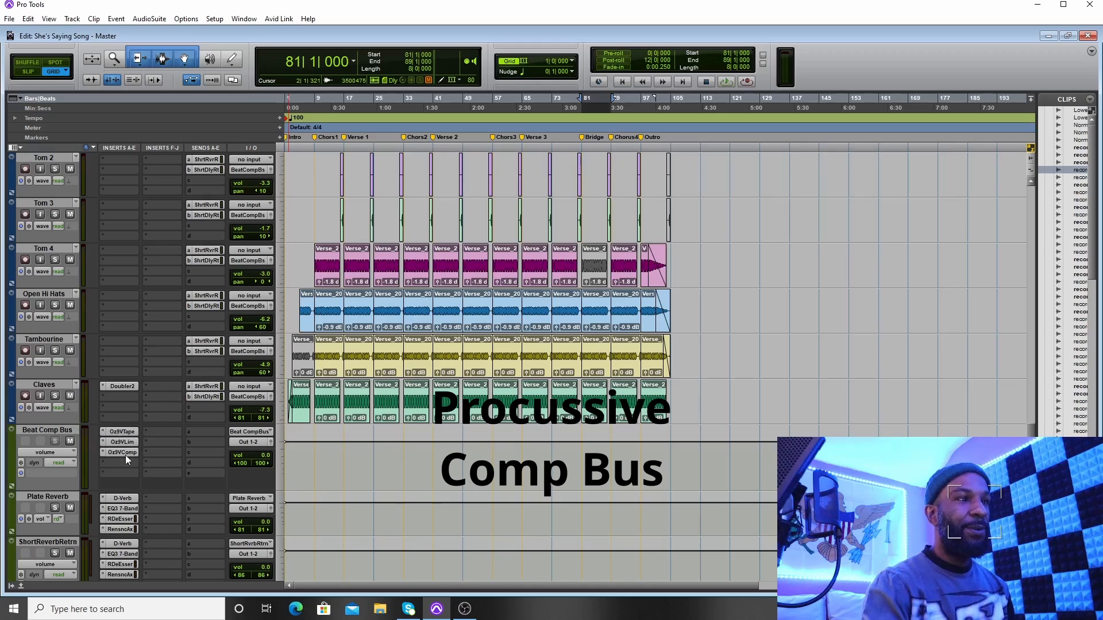
scroll(376, 378, "up", 10)
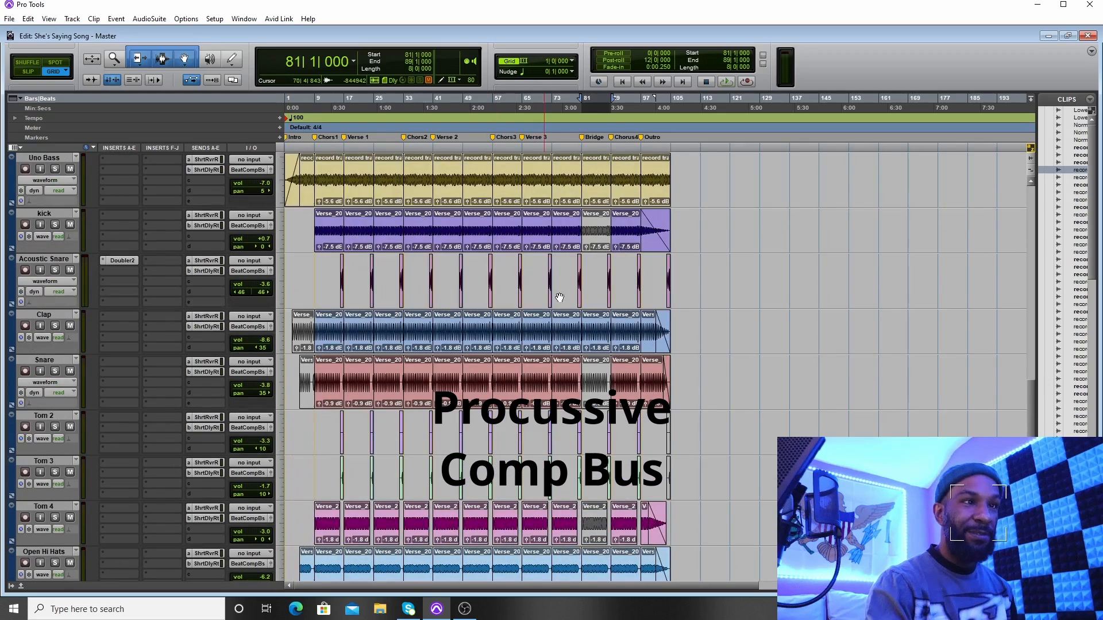
scroll(478, 444, "down", 15)
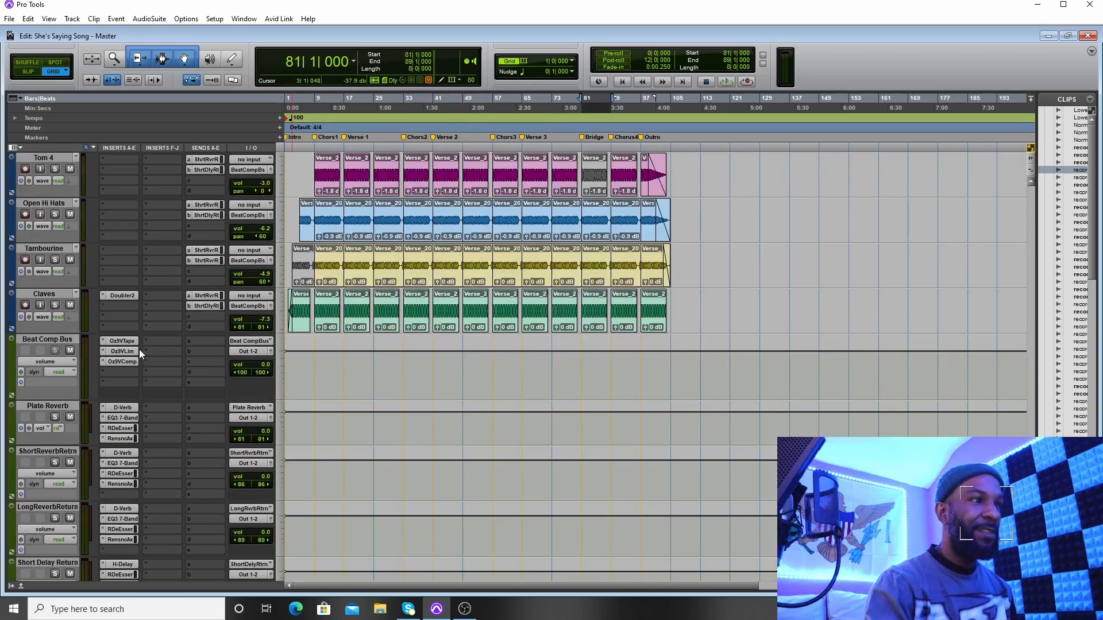
Step: Check the Beat Comp Bus routing of the percussion tracks, and return to the InstrumentCmpBs bus and the instrument tracks feeding it
scroll(185, 335, "up", 2)
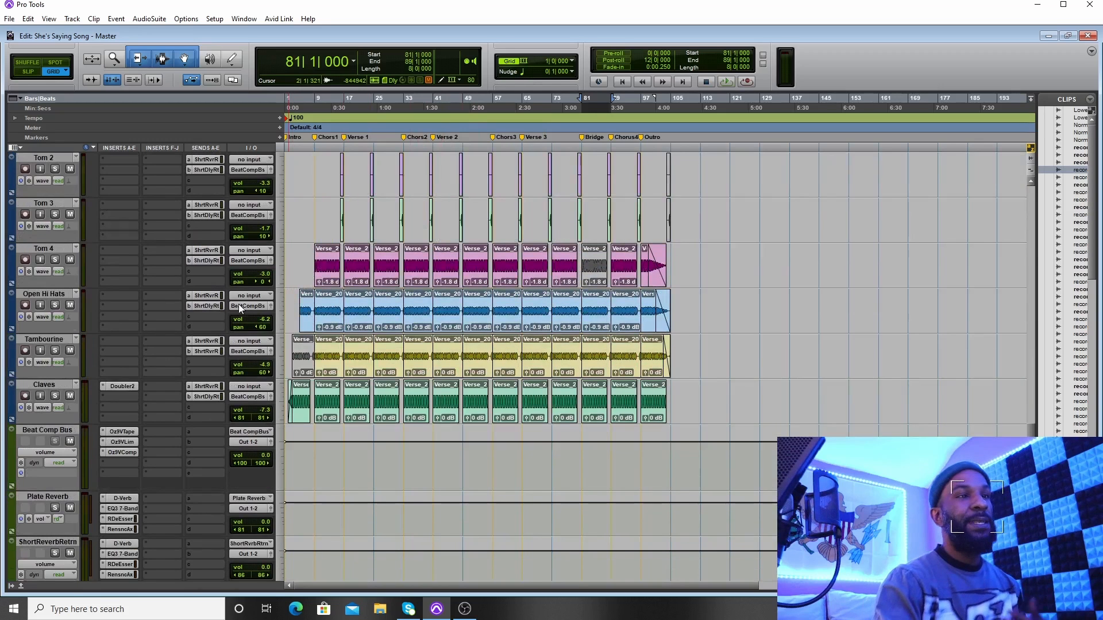
scroll(295, 253, "up", 2)
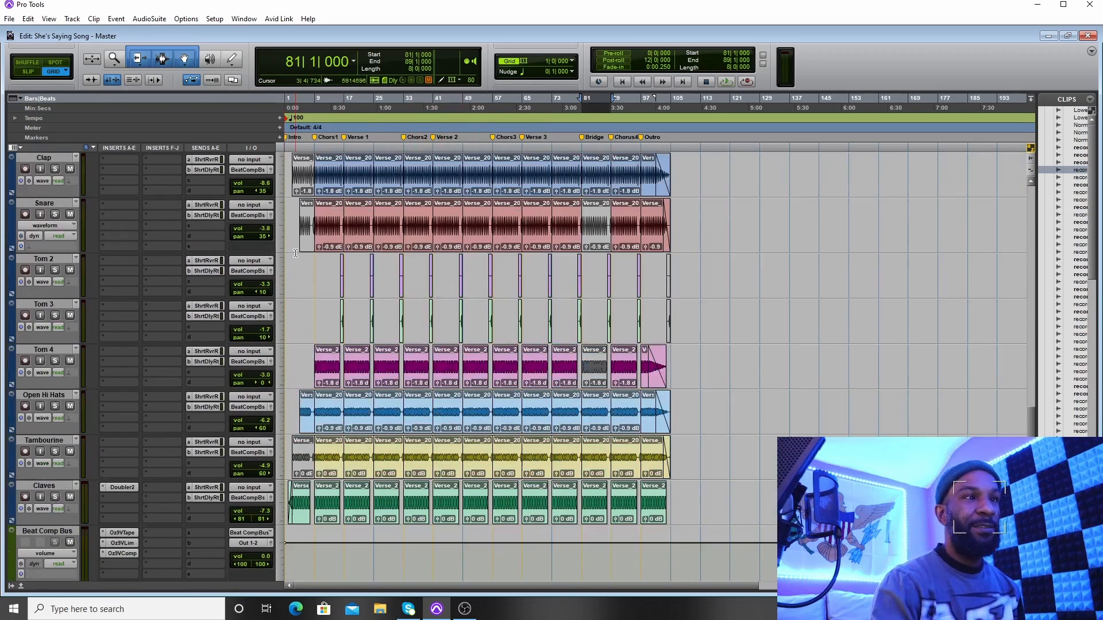
scroll(303, 293, "down", 1)
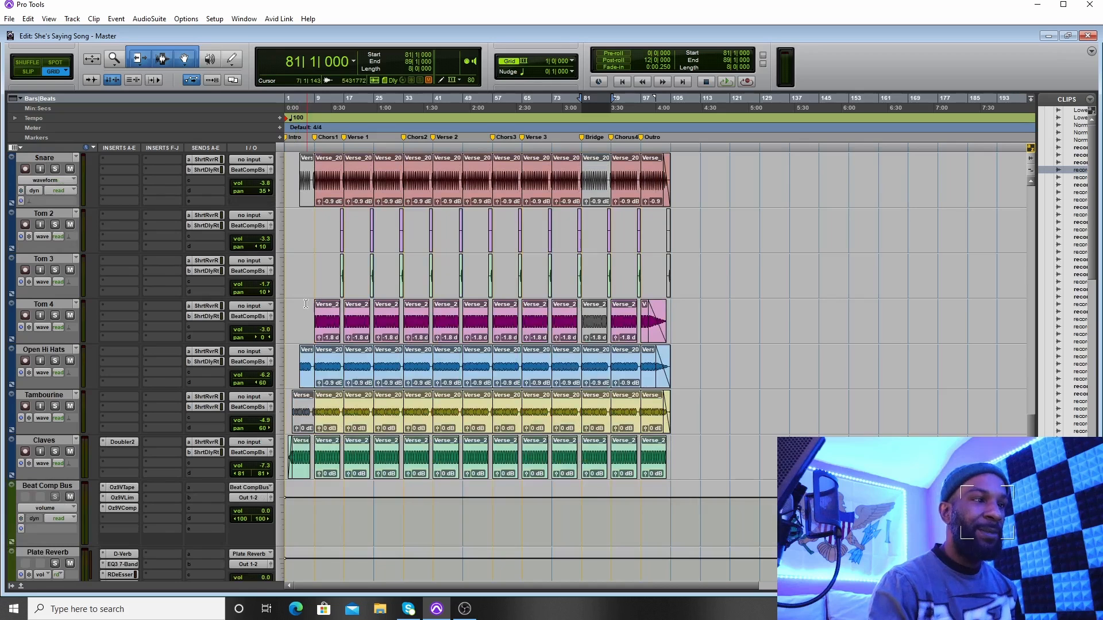
scroll(305, 293, "up", 1)
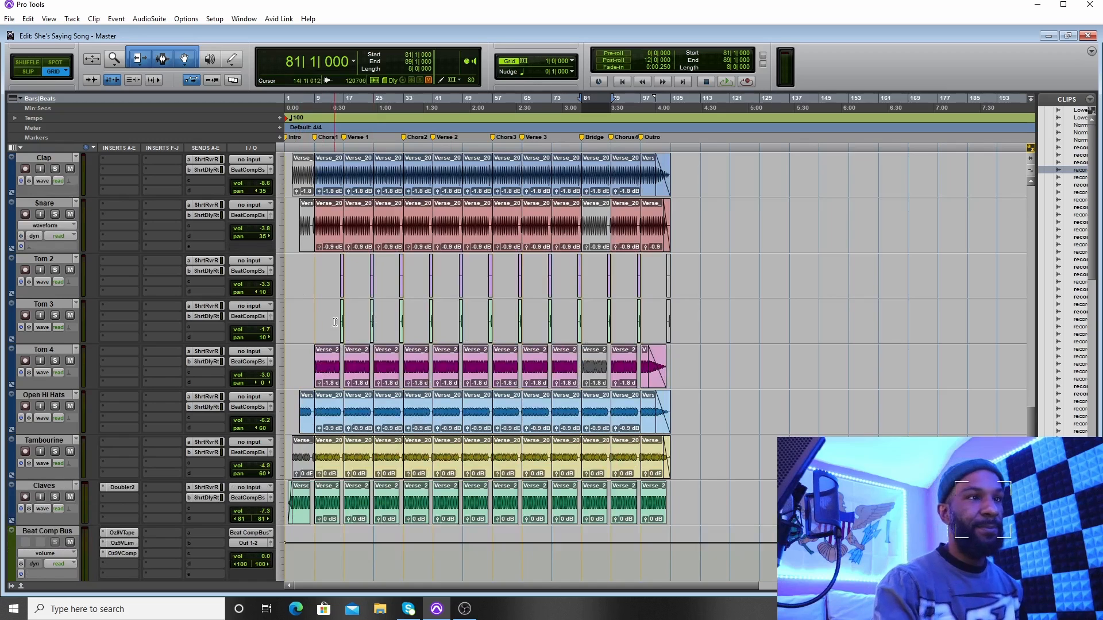
scroll(390, 339, "up", 2)
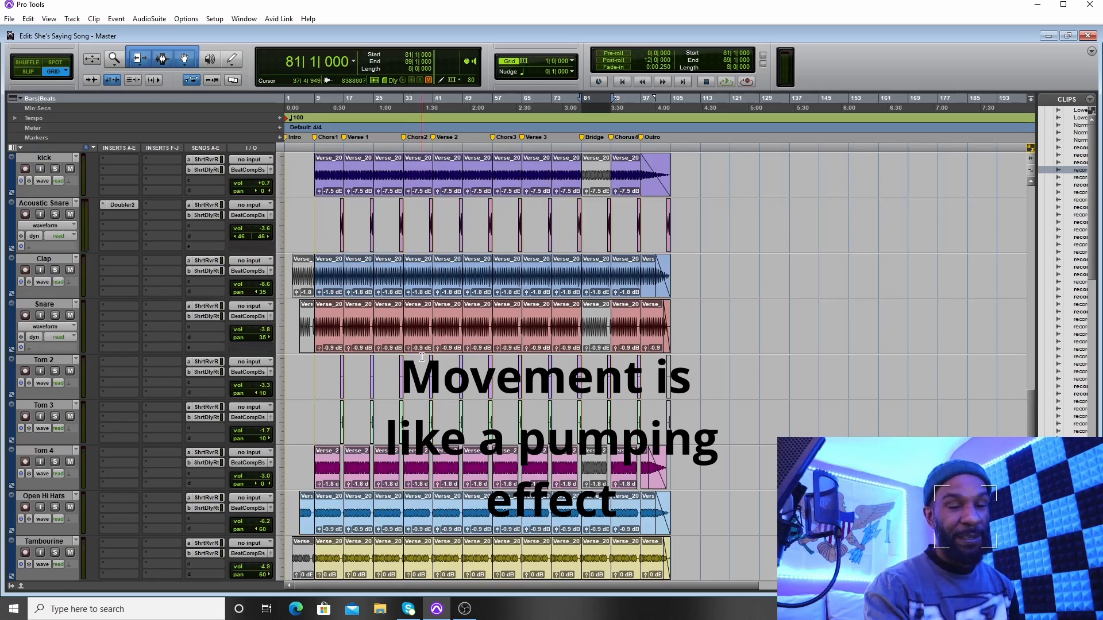
scroll(421, 358, "up", 10)
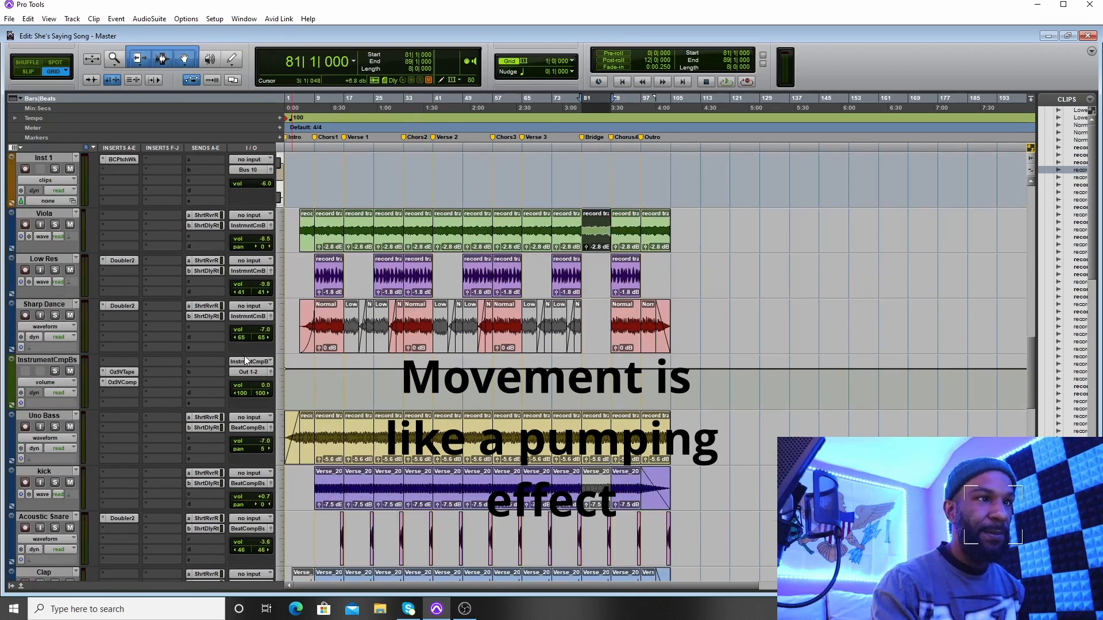
scroll(289, 367, "up", 2)
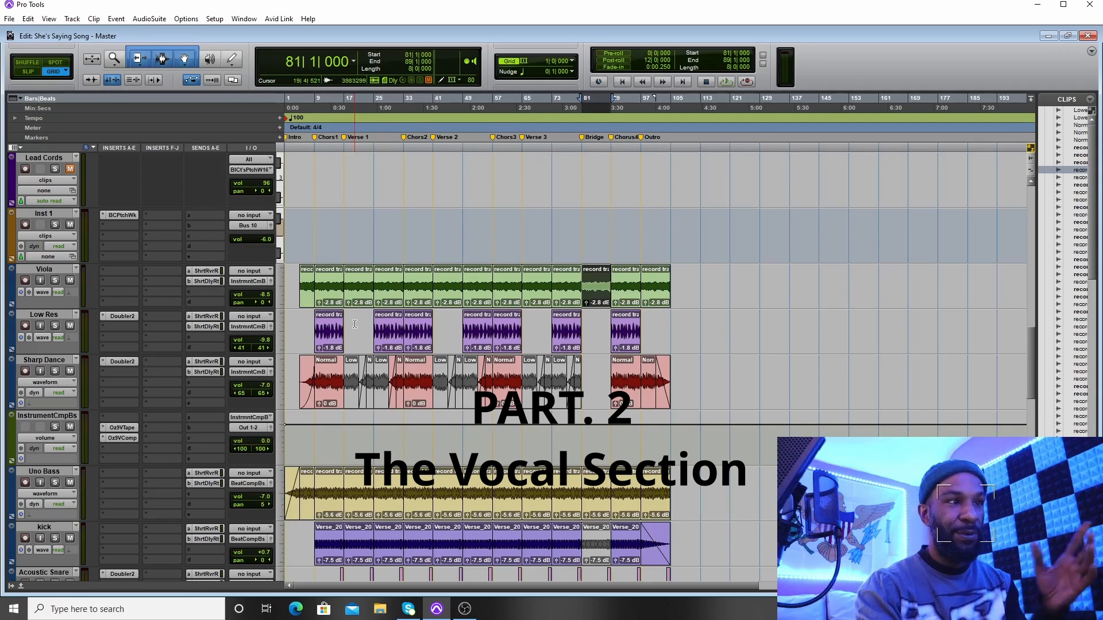
Step: Examine the reverb, delay and chorus return tracks below the Beat Comp Bus and the insert chain on Master 1
scroll(355, 325, "down", 3)
scroll(355, 323, "down", 12)
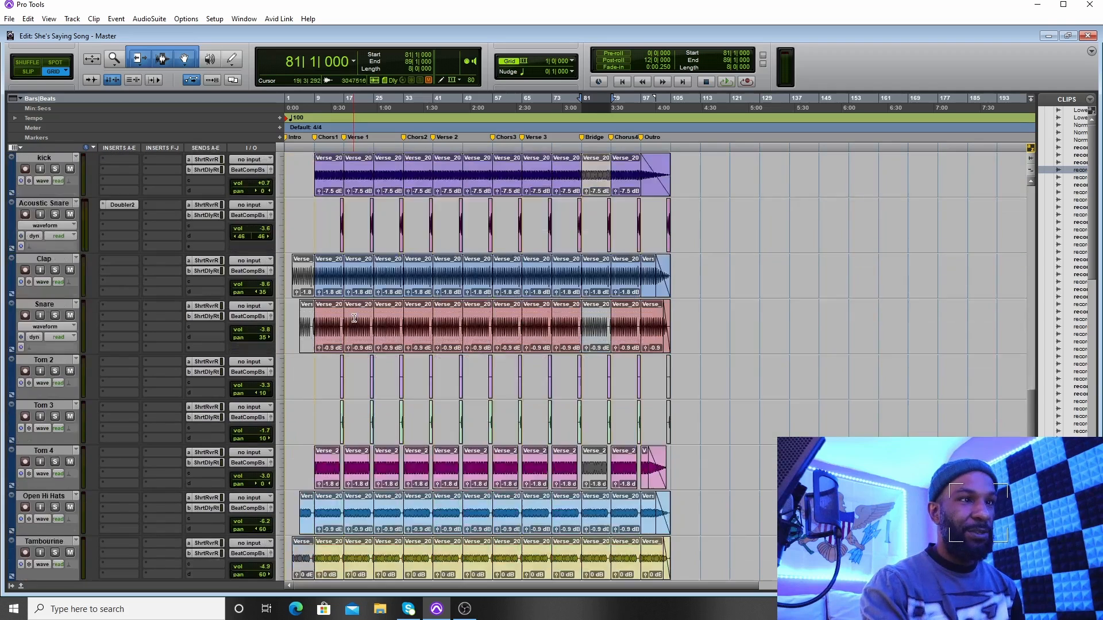
scroll(276, 293, "down", 8)
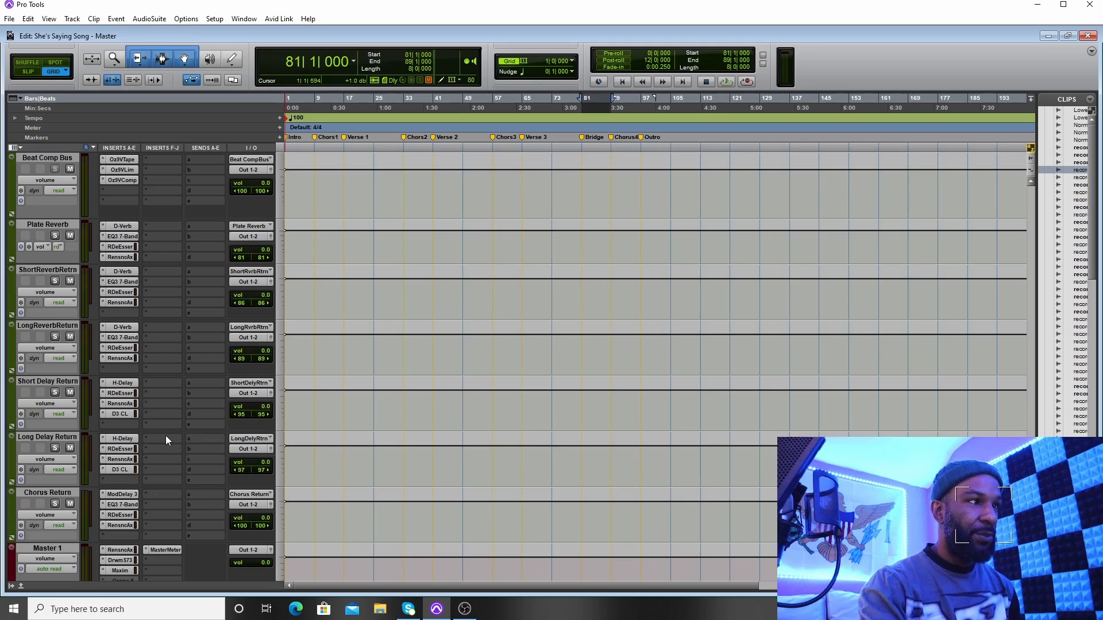
scroll(165, 440, "up", 6)
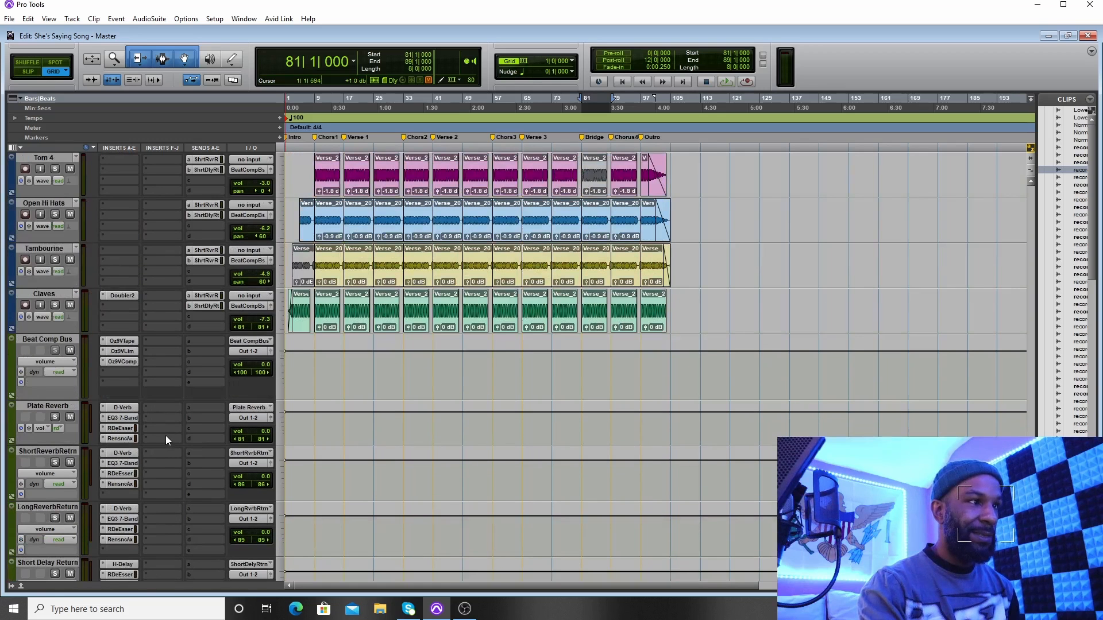
scroll(166, 435, "down", 6)
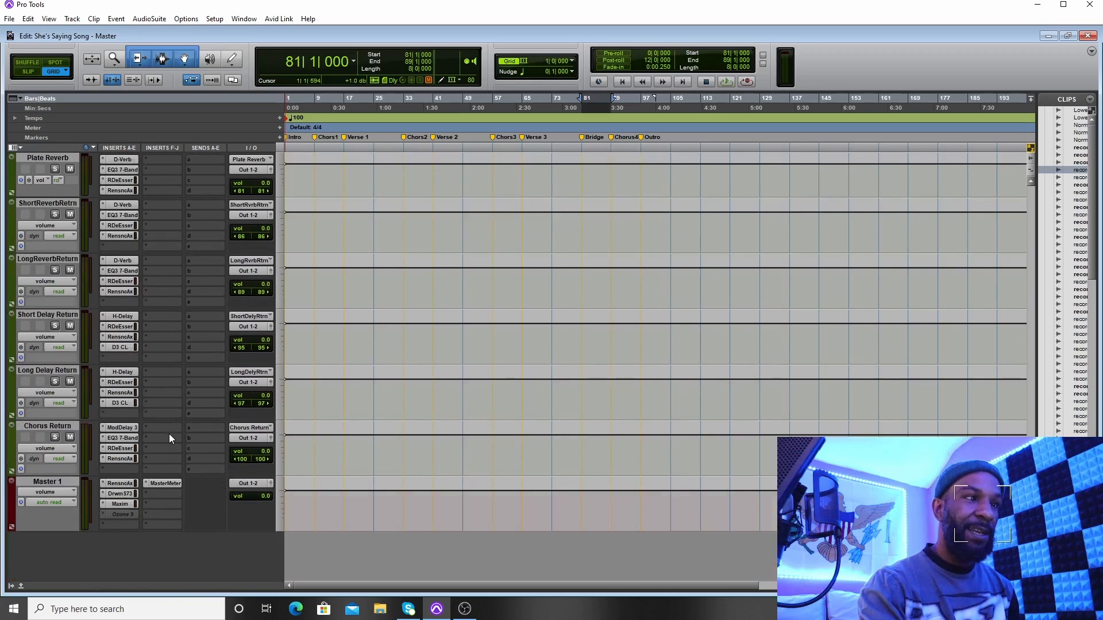
scroll(306, 310, "up", 4)
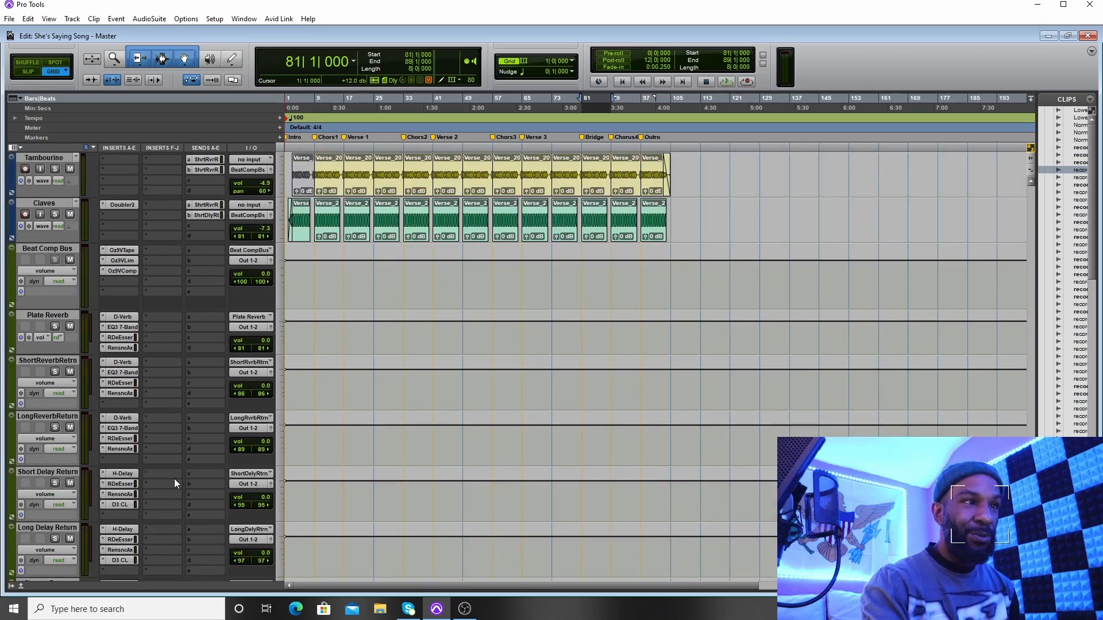
scroll(174, 484, "down", 5)
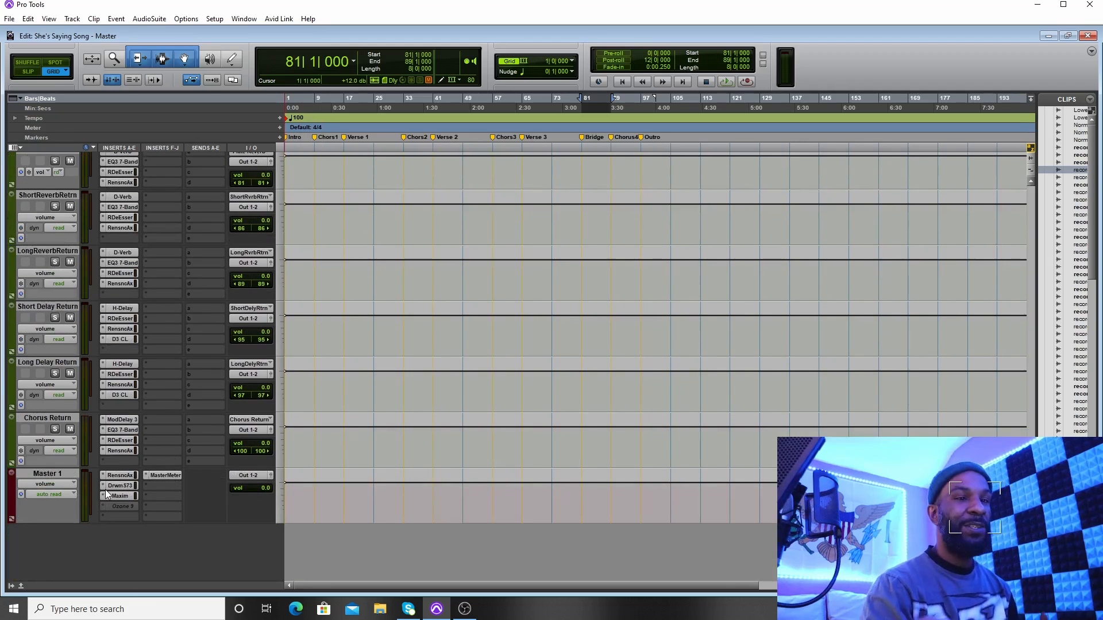